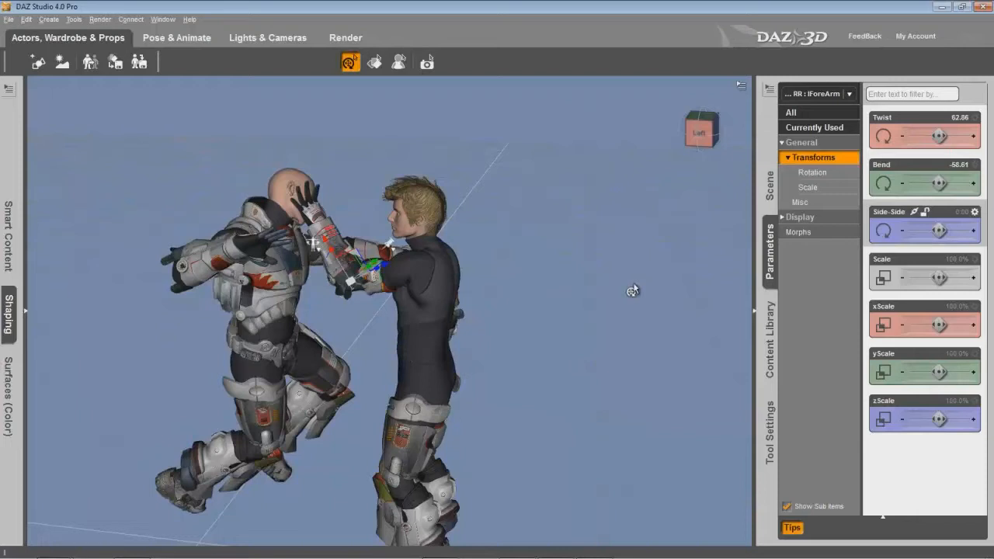
# - Adjust the Bend of the blond figure's left forearm
pyautogui.moveTo(938, 185); pyautogui.dragTo(947, 184)
pyautogui.click(399, 268)
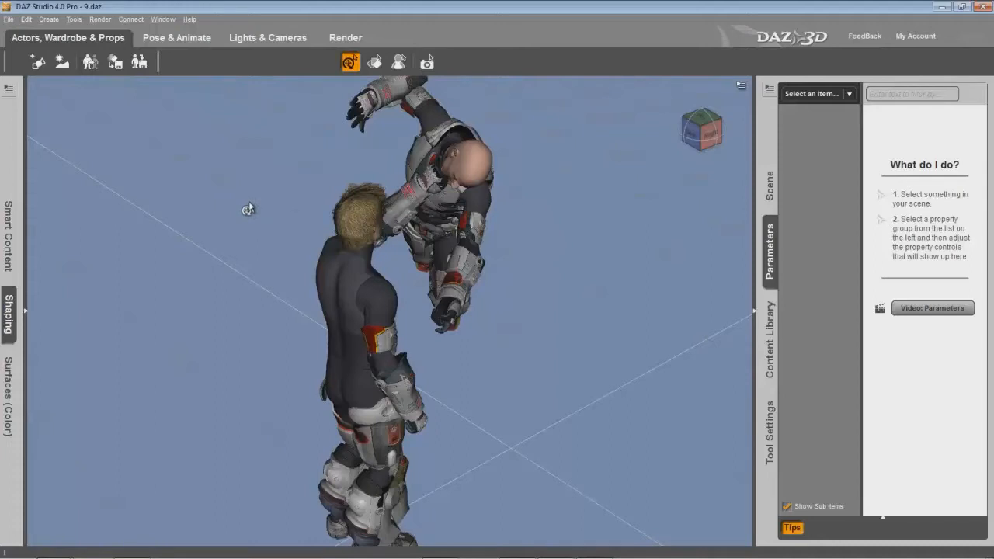
# - Select the entire standing Michael 3 RR figure instead of only its right collar
pyautogui.click(407, 202)
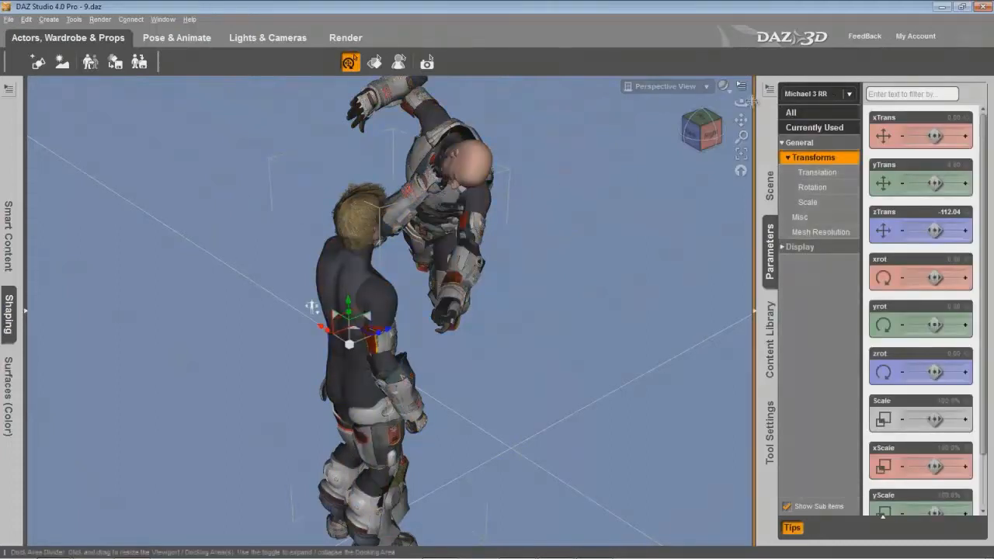
pyautogui.moveTo(741, 104); pyautogui.dragTo(831, 99)
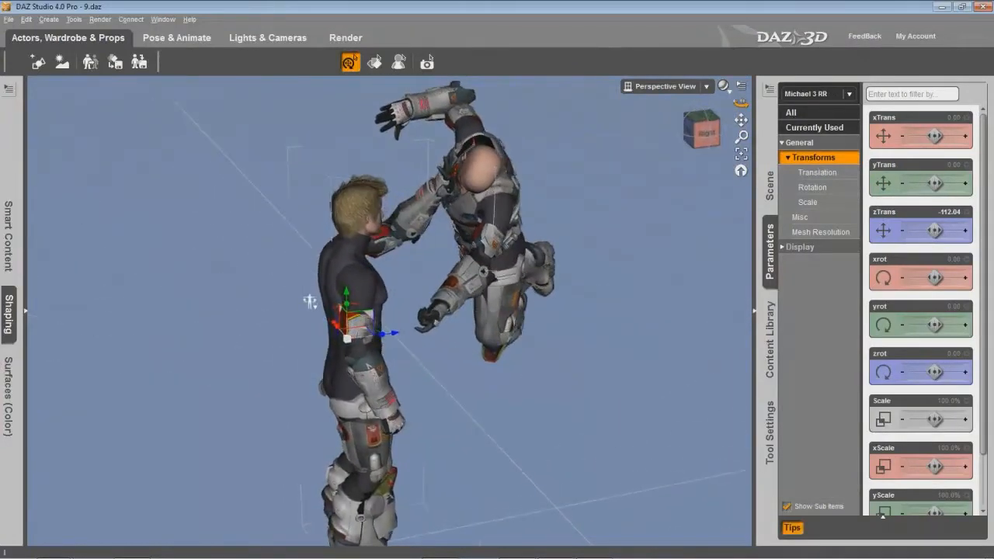
pyautogui.click(342, 287)
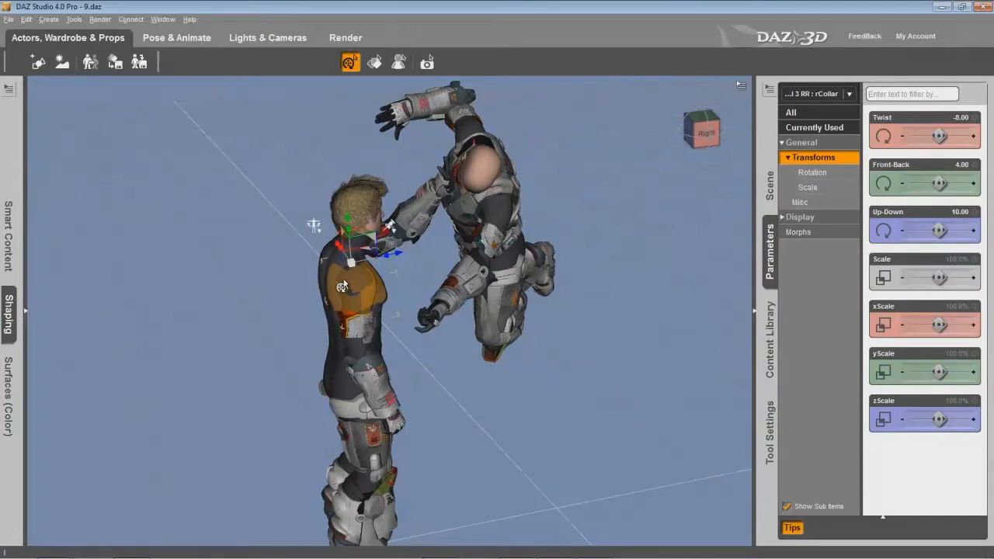
pyautogui.rightClick(341, 287)
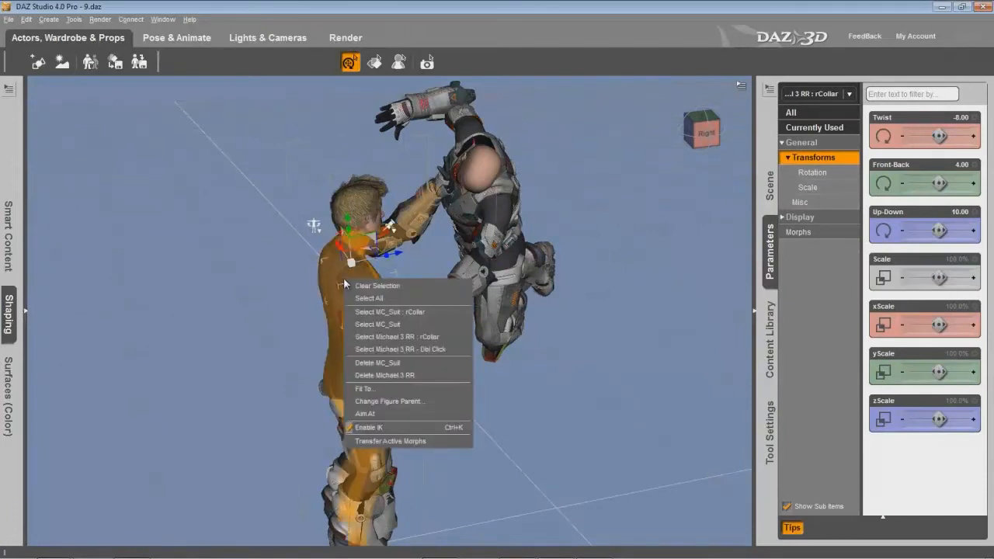
pyautogui.click(441, 351)
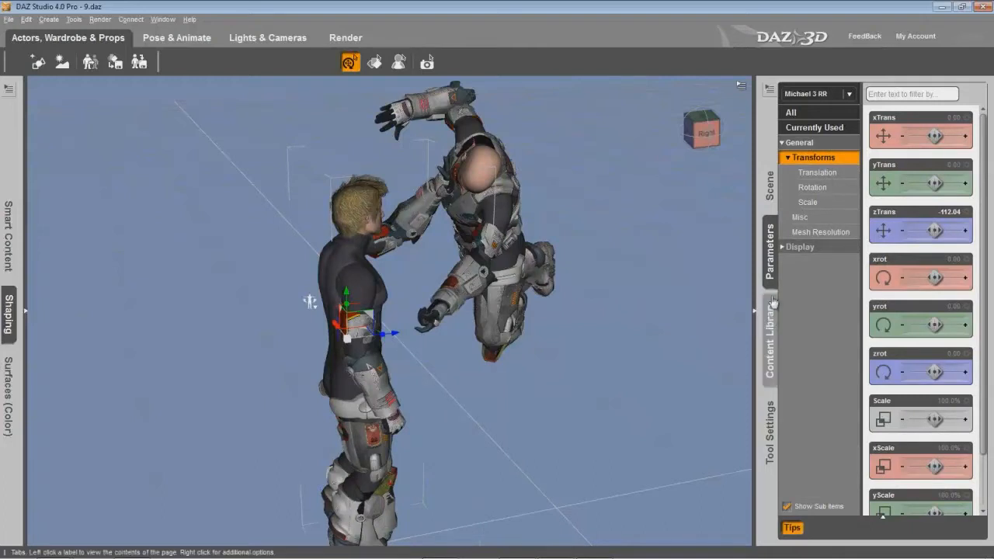
# - Open the !DAZ's Aiko 3 pose folder in the content library
pyautogui.click(769, 339)
pyautogui.click(841, 172)
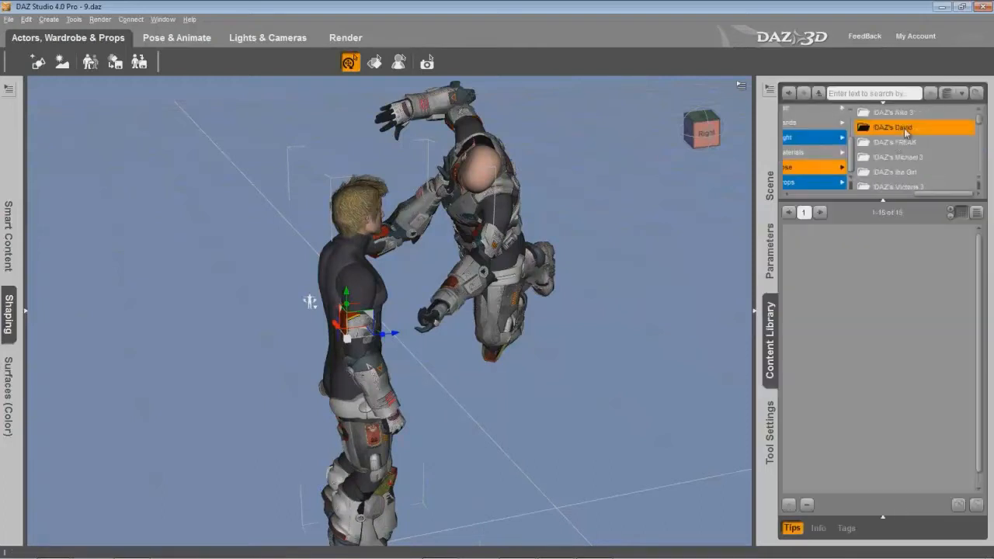
pyautogui.moveTo(927, 194); pyautogui.dragTo(911, 195)
pyautogui.click(838, 138)
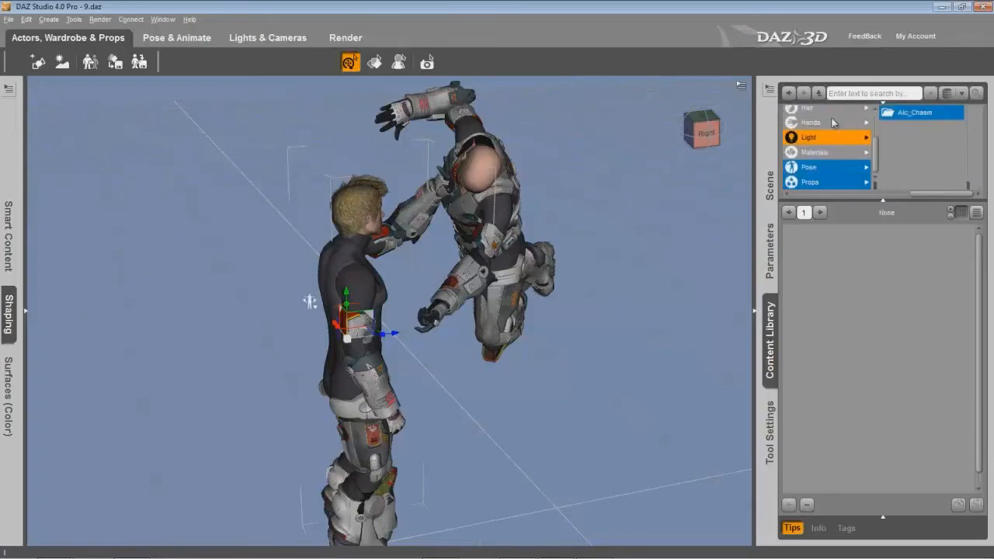
pyautogui.scroll(2, 832, 123)
pyautogui.click(831, 126)
pyautogui.scroll(-1, 890, 156)
pyautogui.click(912, 143)
pyautogui.moveTo(940, 194); pyautogui.dragTo(924, 194)
pyautogui.scroll(-1, 844, 153)
pyautogui.click(839, 167)
pyautogui.click(923, 115)
# - Try the A3 Floating 01 and A3 Running Charge poses on the selected Michael 3 RR figure
pyautogui.doubleClick(939, 398)
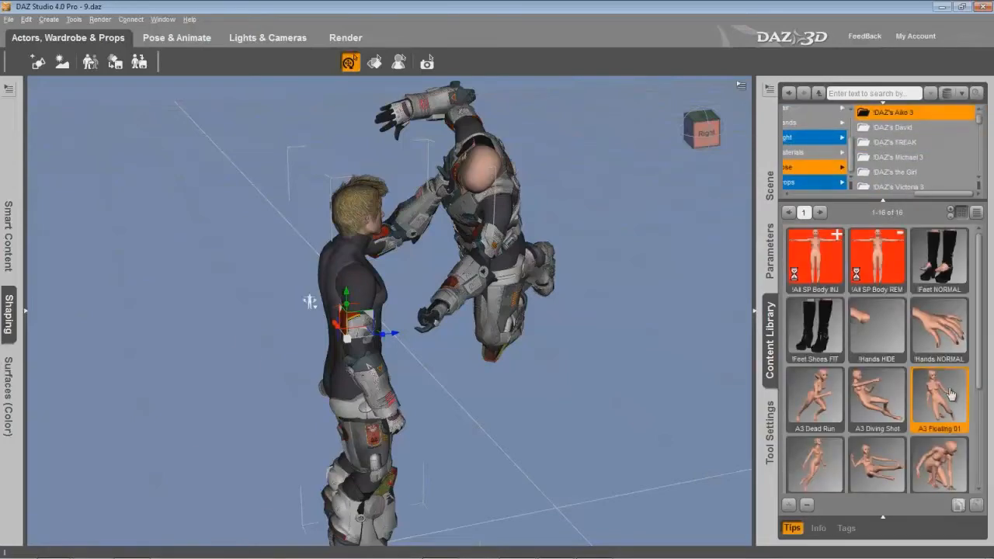
pyautogui.scroll(-2, 893, 350)
pyautogui.doubleClick(877, 372)
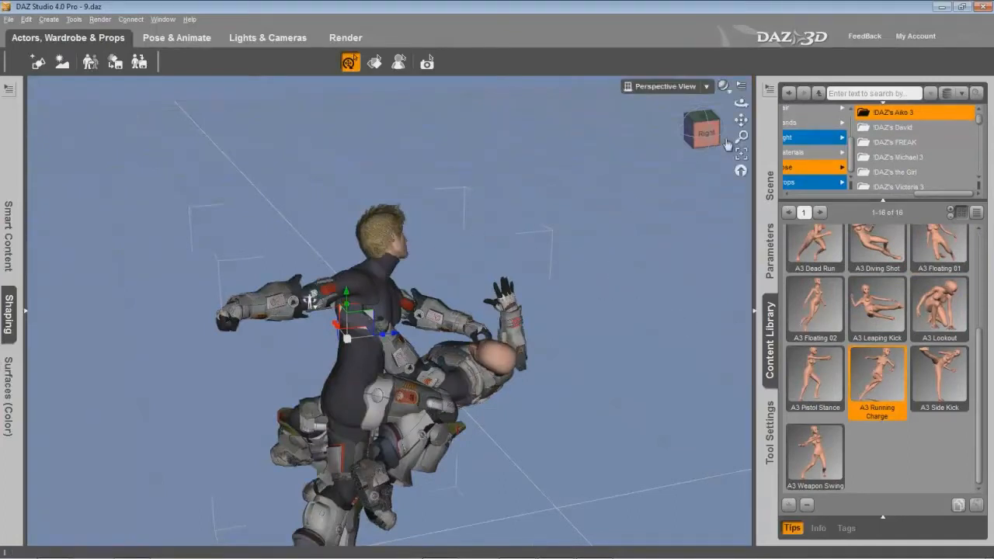
pyautogui.doubleClick(939, 249)
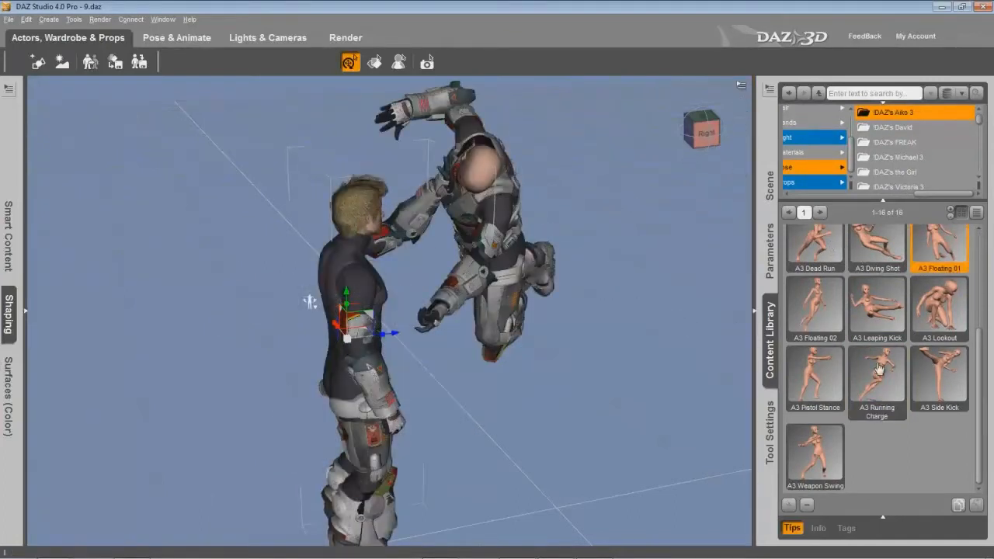
pyautogui.doubleClick(877, 371)
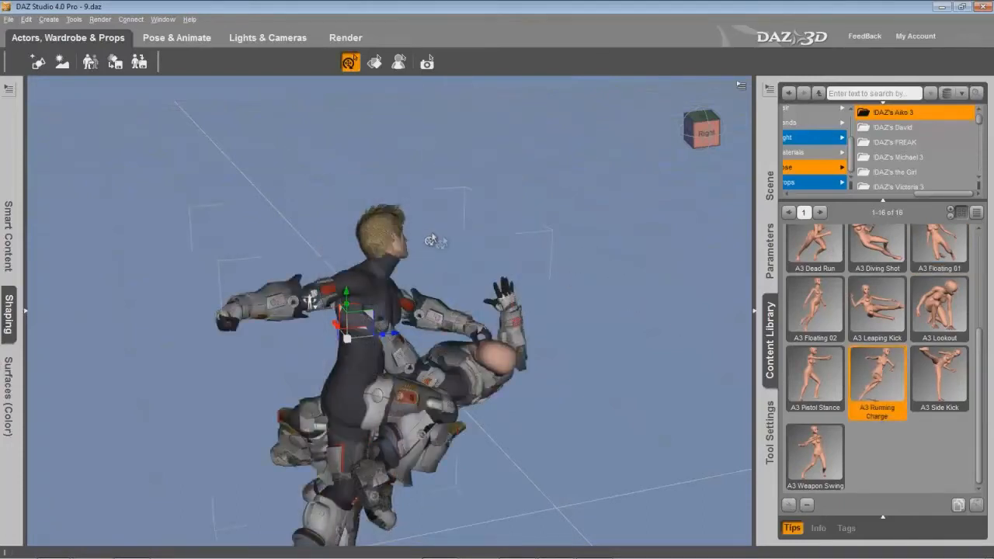
# - Examine the Running Charge pose from the side and the front, and return to the perspective view
pyautogui.moveTo(726, 146)
pyautogui.moveTo(741, 103); pyautogui.dragTo(685, 108)
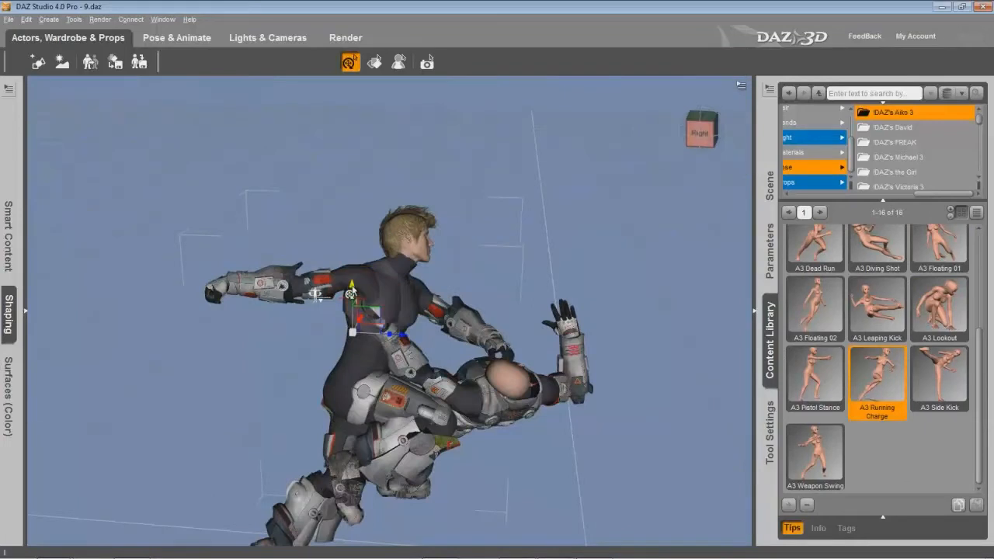
pyautogui.click(717, 137)
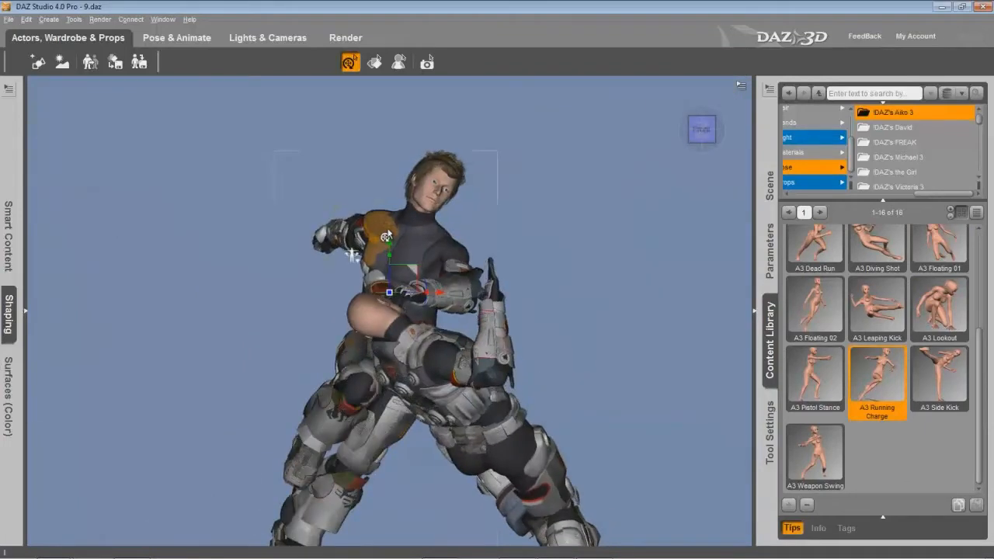
pyautogui.scroll(4, 619, 218)
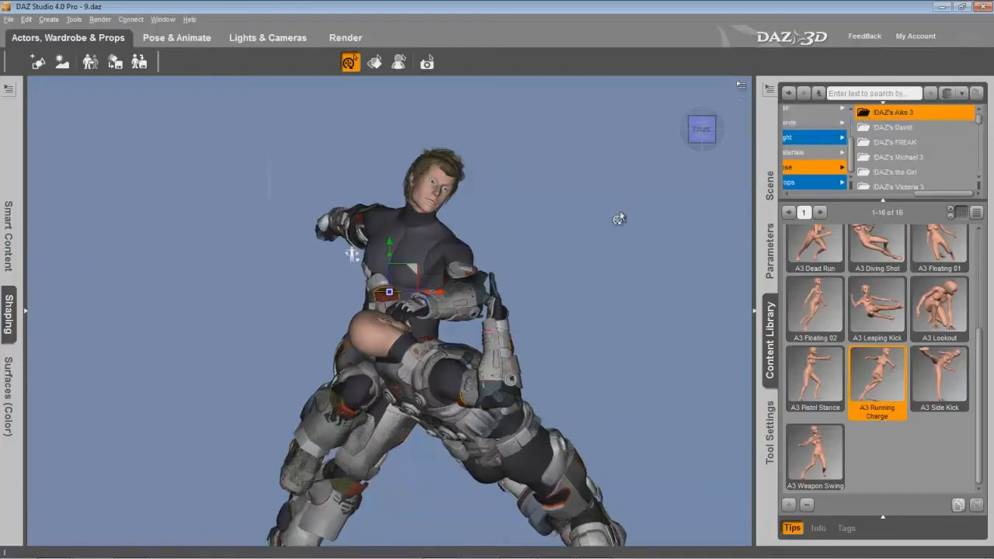
pyautogui.click(706, 86)
pyautogui.click(688, 111)
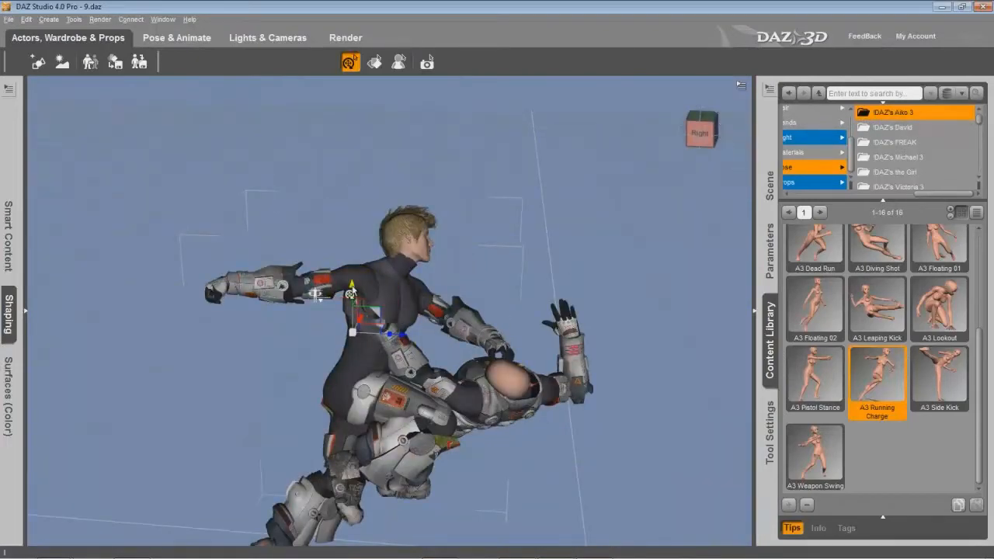
pyautogui.moveTo(741, 103); pyautogui.dragTo(690, 160)
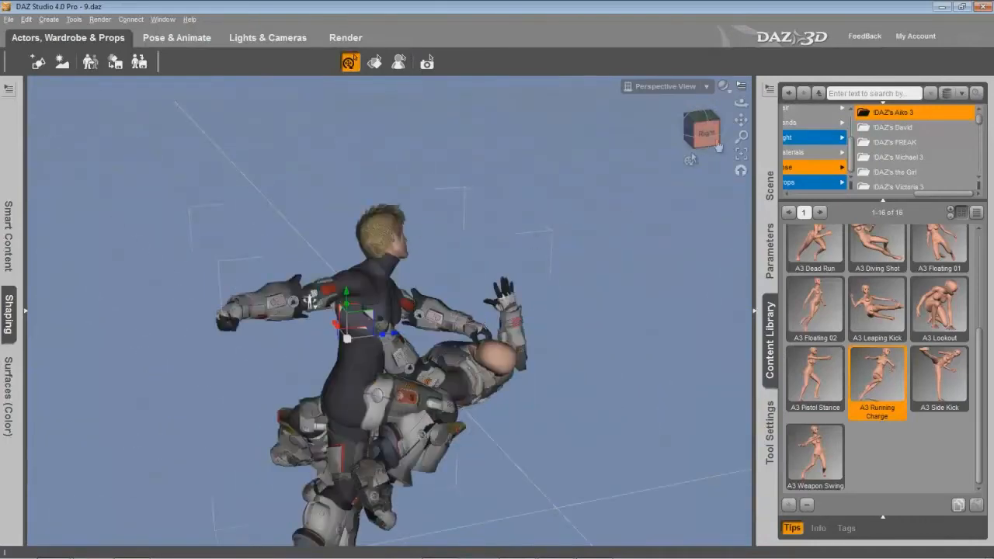
# - Switch the figure back to the A3 Floating 01 pose and reapply A3 Running Charge for comparison
pyautogui.doubleClick(940, 247)
pyautogui.scroll(3, 877, 371)
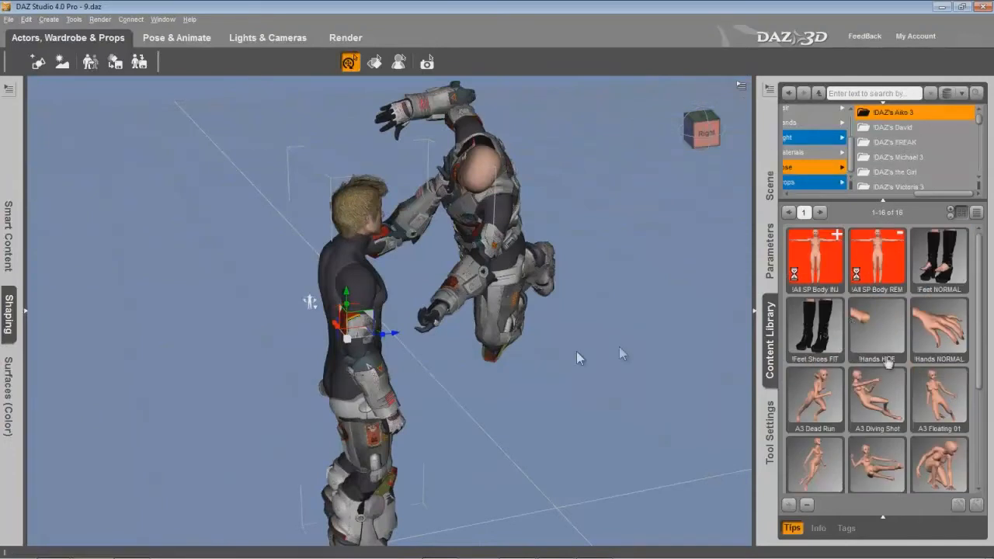
pyautogui.doubleClick(950, 393)
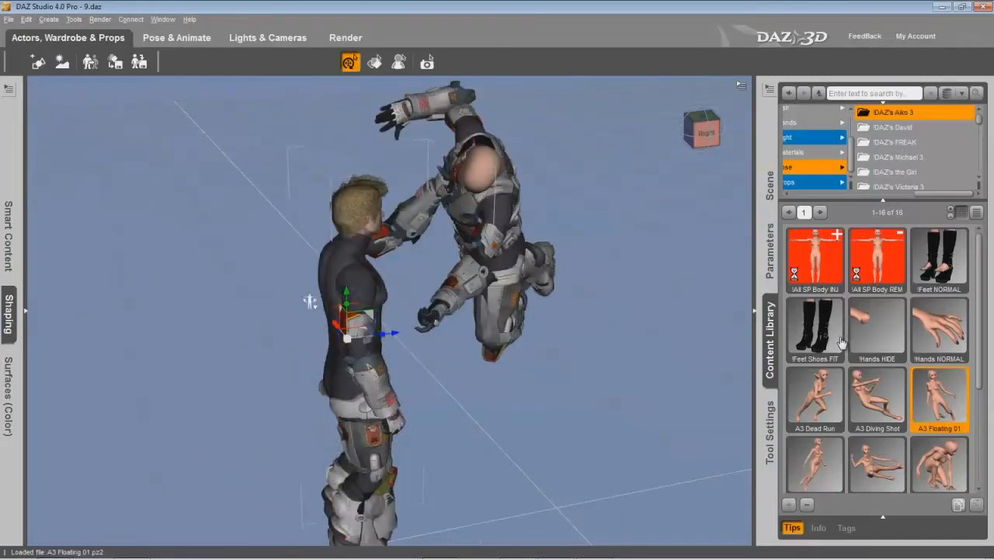
pyautogui.scroll(-4, 841, 342)
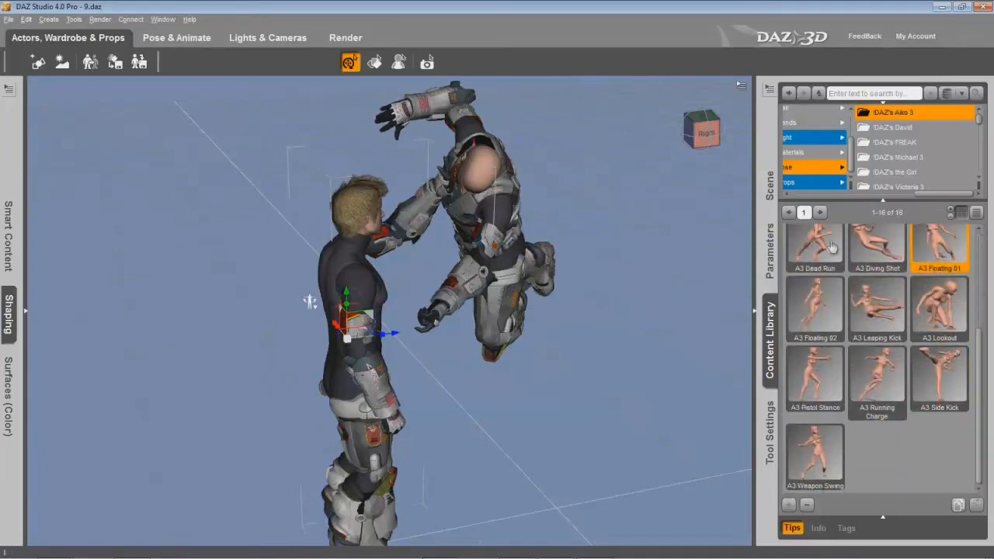
pyautogui.doubleClick(879, 372)
# - Examine how the two figures overlap in the Running Charge pose, from above, from the side and in Front View
pyautogui.moveTo(742, 103); pyautogui.dragTo(745, 145)
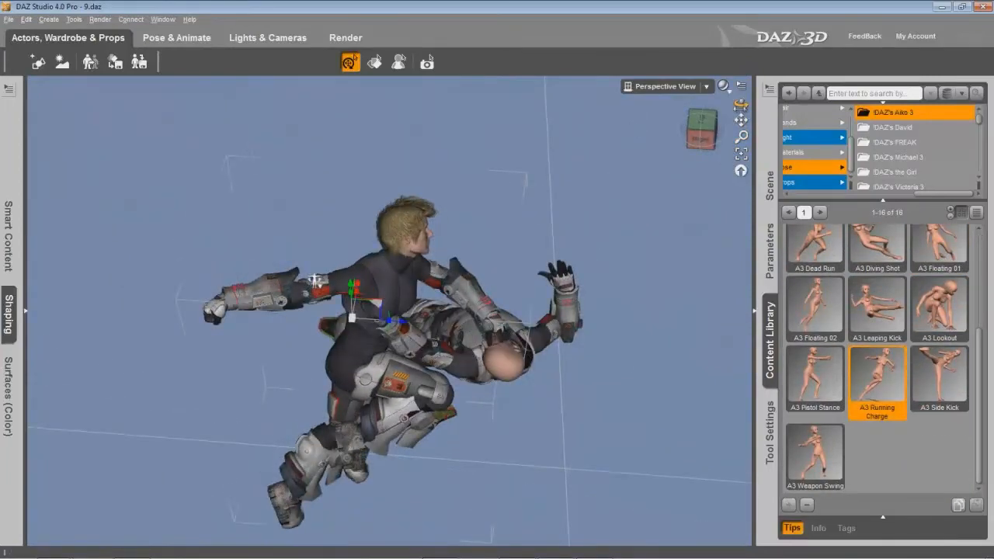
pyautogui.moveTo(741, 104); pyautogui.dragTo(742, 76)
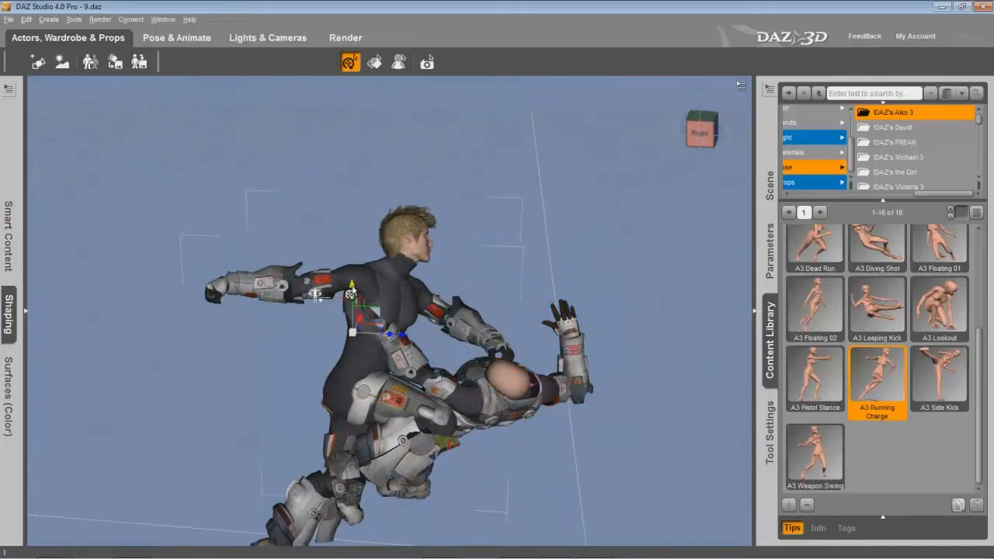
pyautogui.click(691, 92)
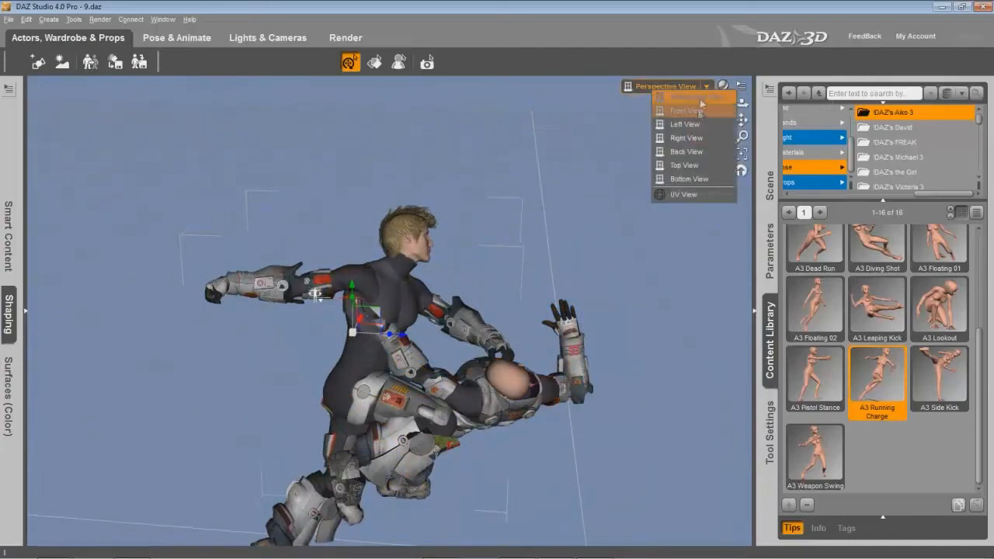
pyautogui.click(688, 124)
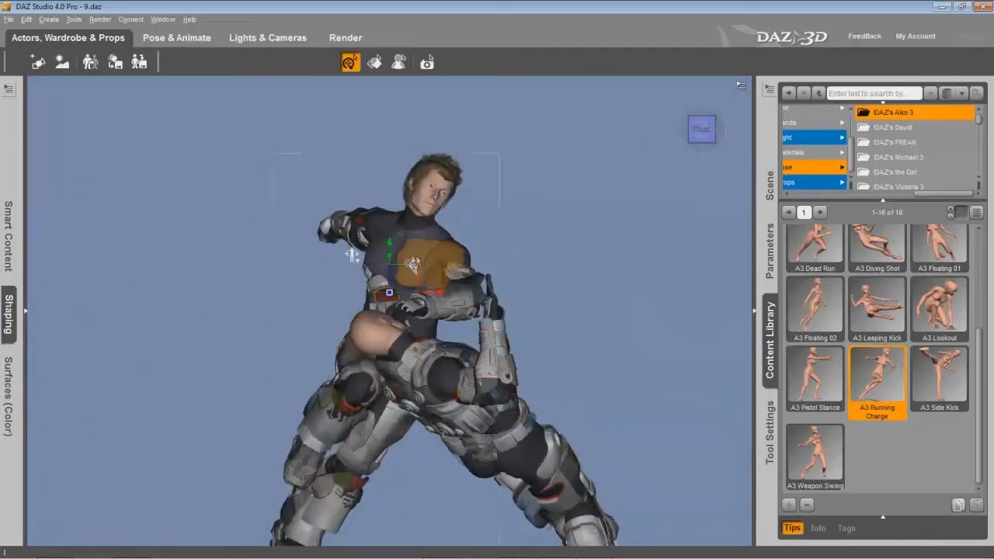
pyautogui.moveTo(386, 246); pyautogui.dragTo(386, 235)
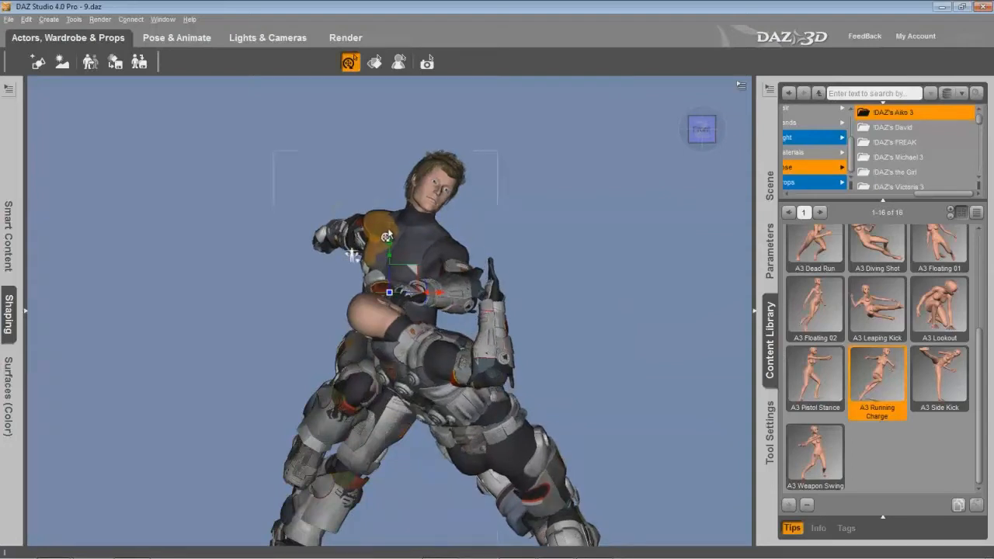
pyautogui.moveTo(387, 235); pyautogui.dragTo(387, 235)
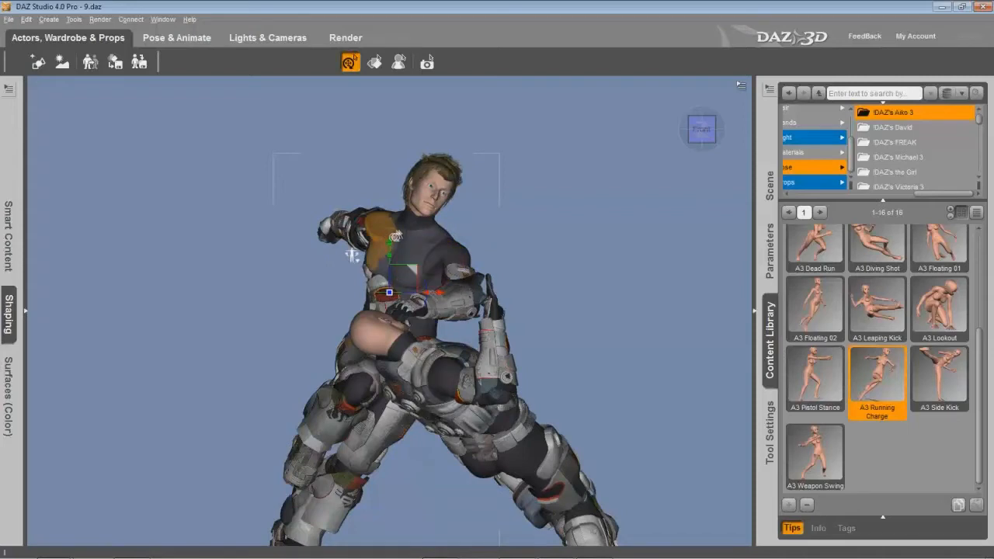
pyautogui.scroll(-3, 390, 252)
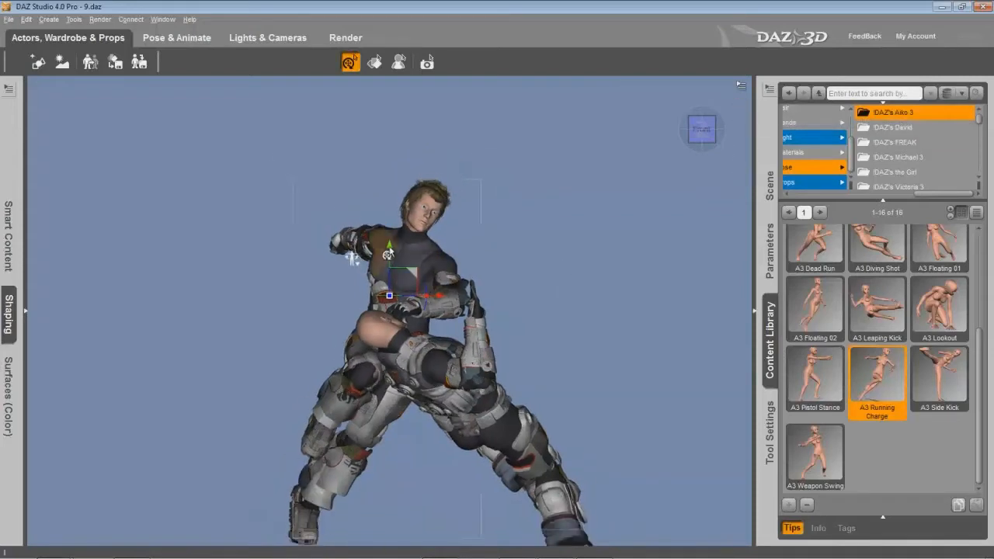
pyautogui.moveTo(390, 252); pyautogui.dragTo(392, 110, button='middle')
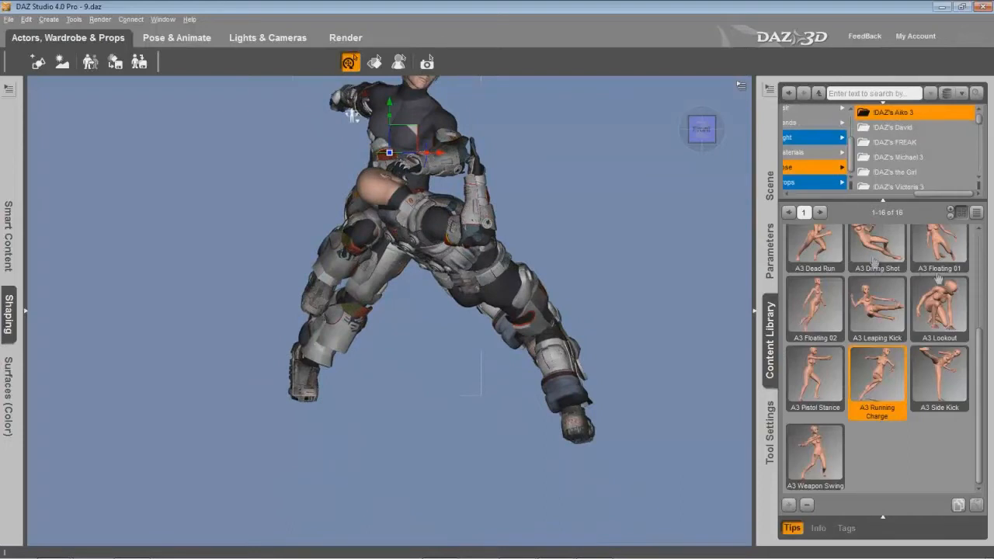
# - Apply the A3 Floating 01 pose to the Michael 3 RR figure and return to the Perspective View
pyautogui.doubleClick(945, 254)
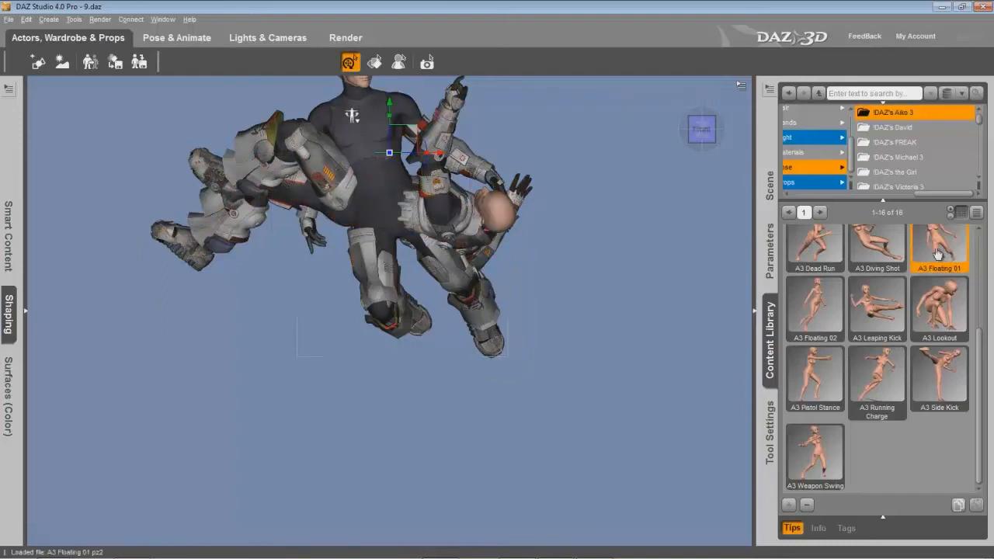
pyautogui.moveTo(741, 103)
pyautogui.click(742, 104)
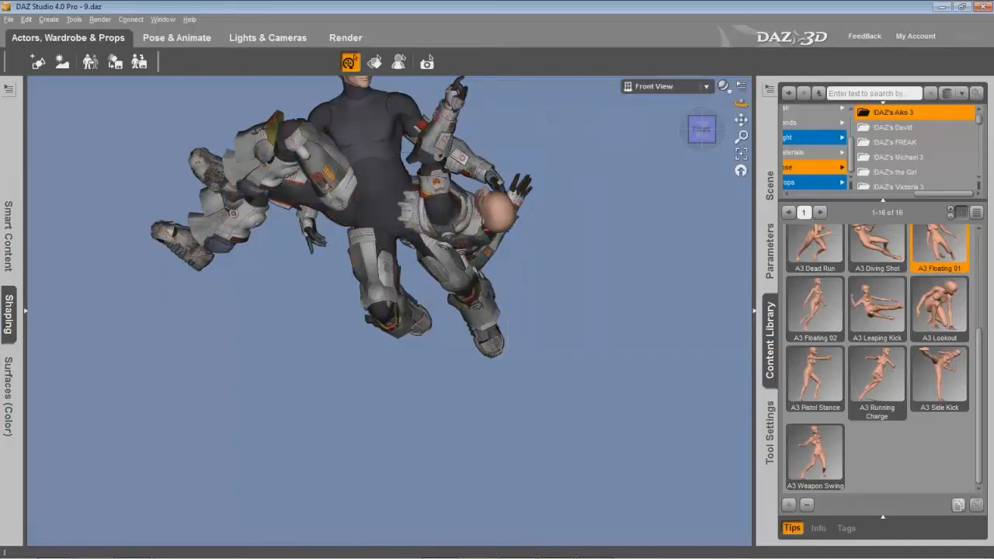
pyautogui.click(705, 87)
pyautogui.click(668, 104)
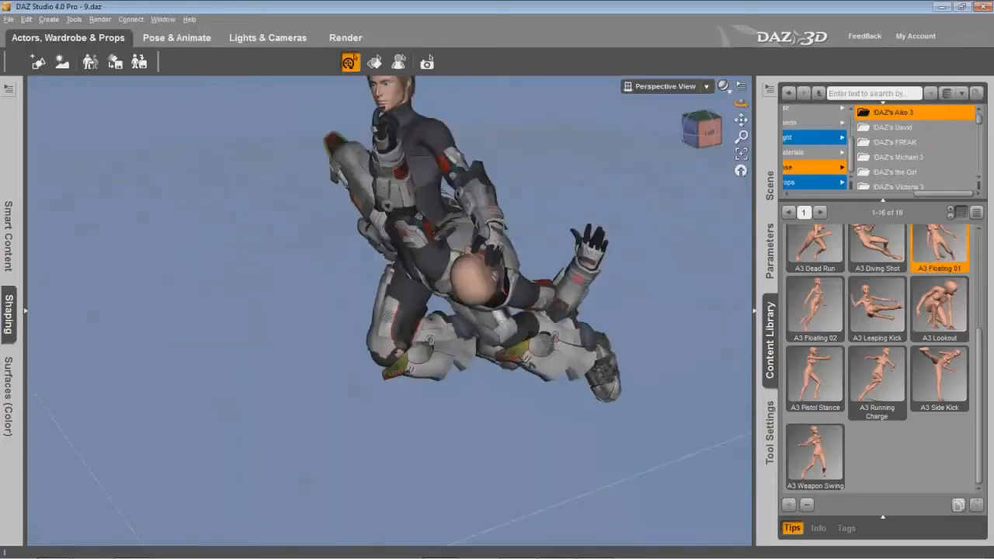
pyautogui.moveTo(742, 103); pyautogui.dragTo(742, 139)
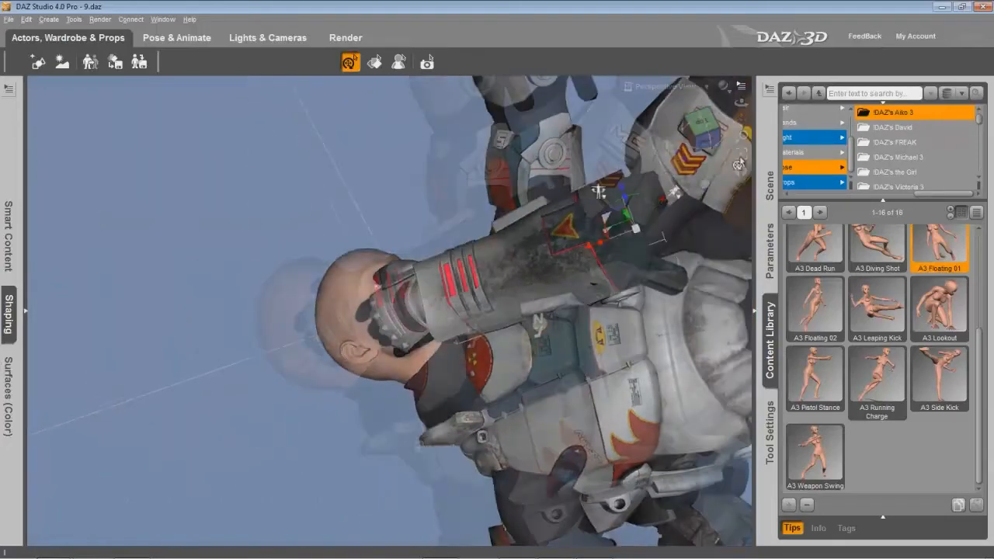
# - Set the Bend of the blond figure's left forearm to -60.40
pyautogui.click(770, 252)
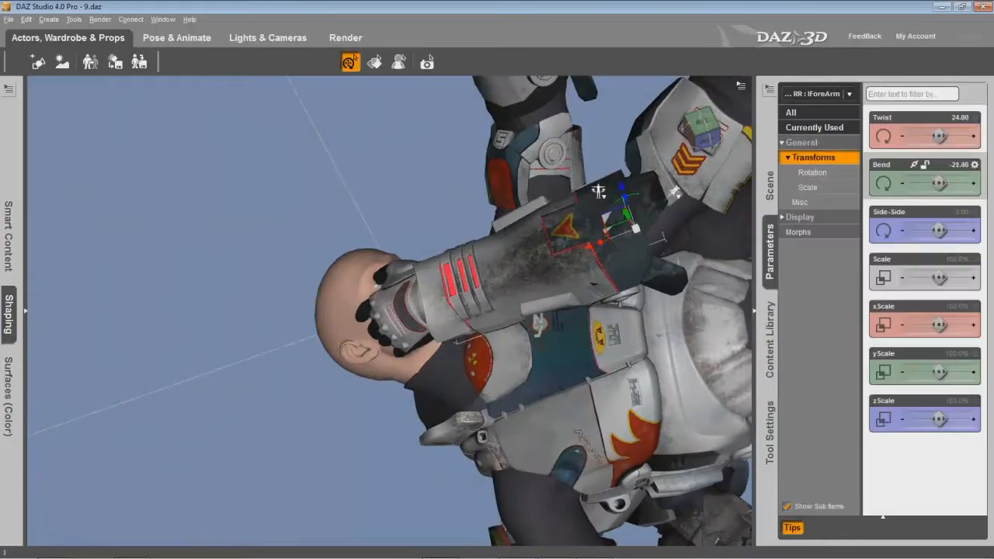
pyautogui.moveTo(938, 183); pyautogui.dragTo(929, 184)
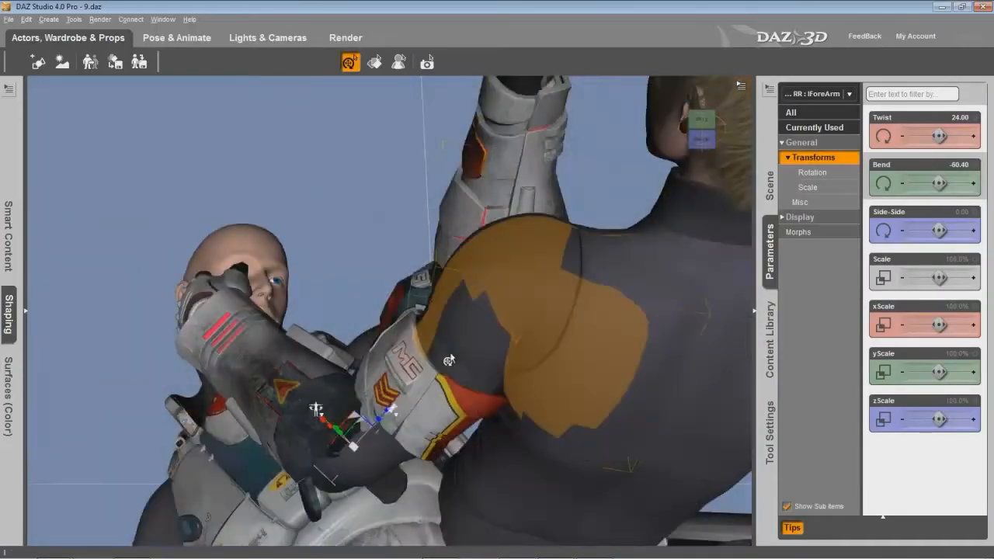
# - Set the blond figure's left shoulder Twist to -13.97, Front-Back to -49.57 and Bend to -46.89
pyautogui.click(684, 273)
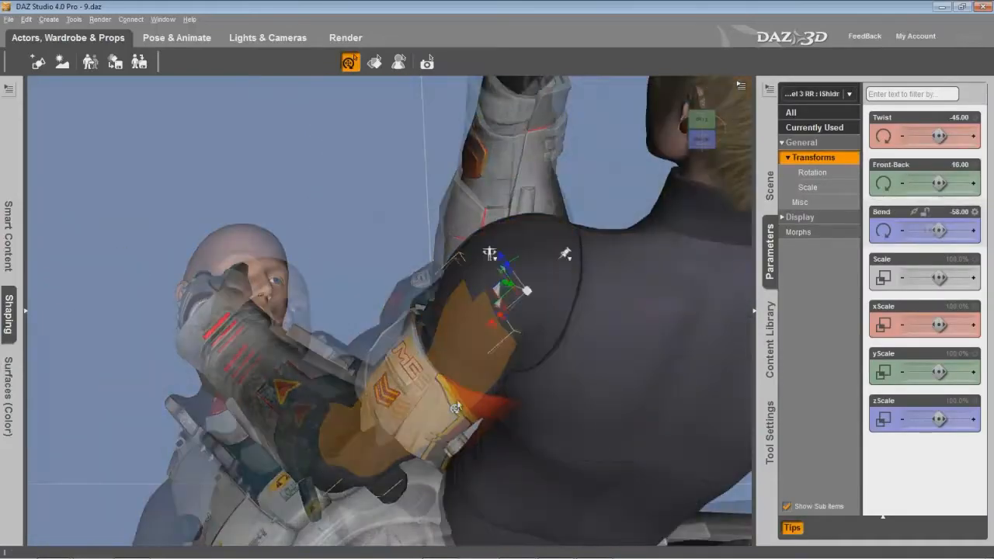
pyautogui.moveTo(939, 136)
pyautogui.mouseDown()
pyautogui.moveTo(948, 137)
pyautogui.moveTo(938, 138)
pyautogui.mouseUp()
pyautogui.moveTo(939, 183); pyautogui.dragTo(926, 184)
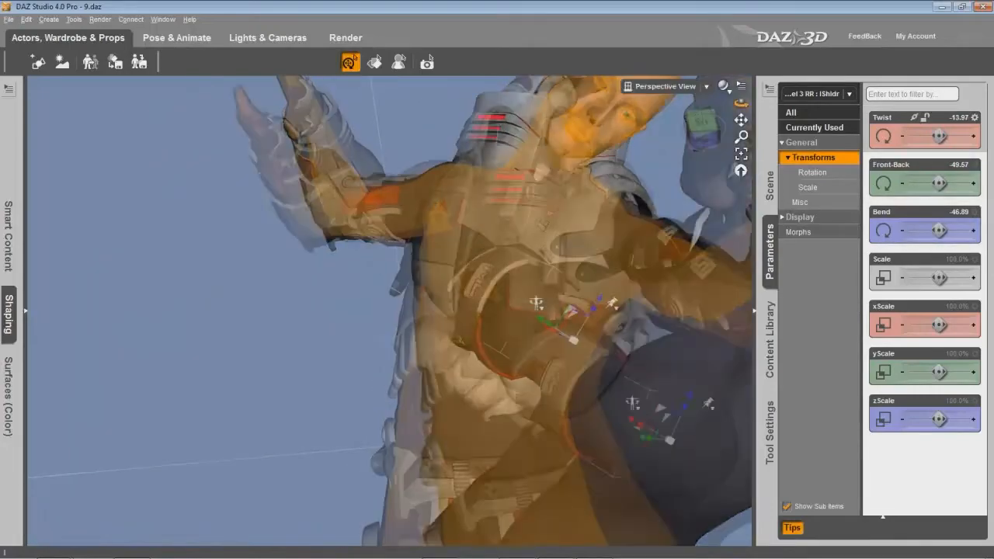
pyautogui.moveTo(741, 102); pyautogui.dragTo(744, 99)
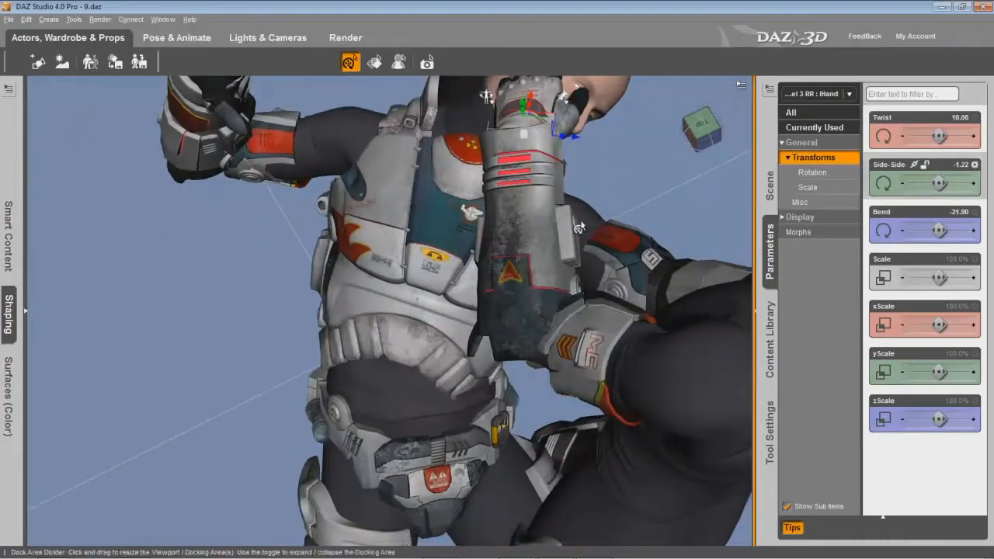
# - Set the blond figure's left shoulder Twist to 4.72, and the left forearm's Twist to 85.05 and Bend to -76.29
pyautogui.click(572, 291)
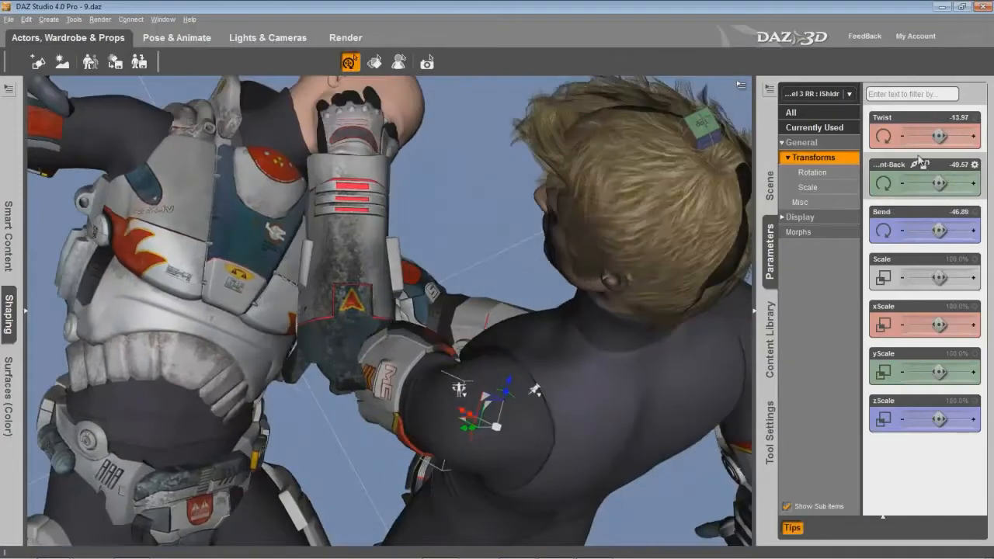
pyautogui.click(477, 400)
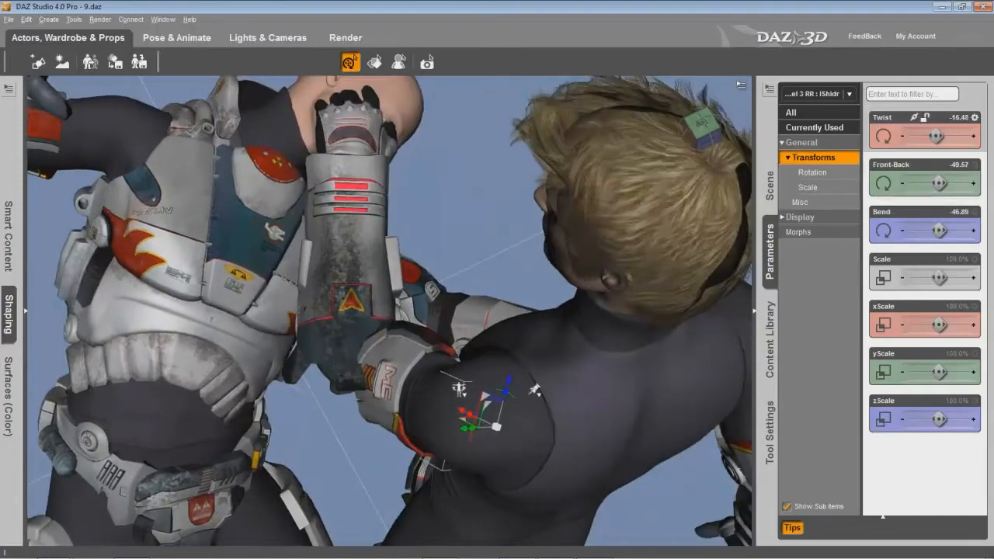
pyautogui.moveTo(935, 136); pyautogui.dragTo(949, 136)
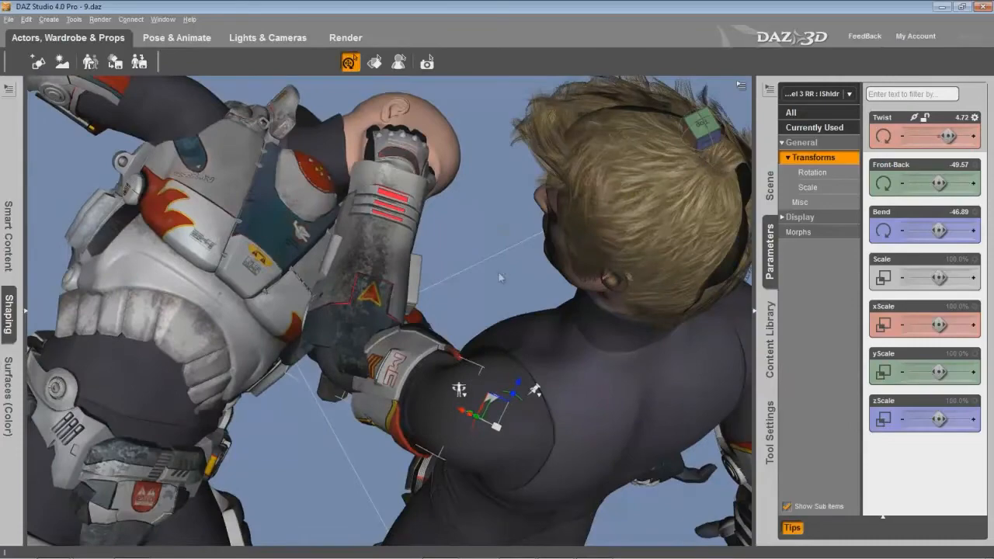
pyautogui.click(370, 318)
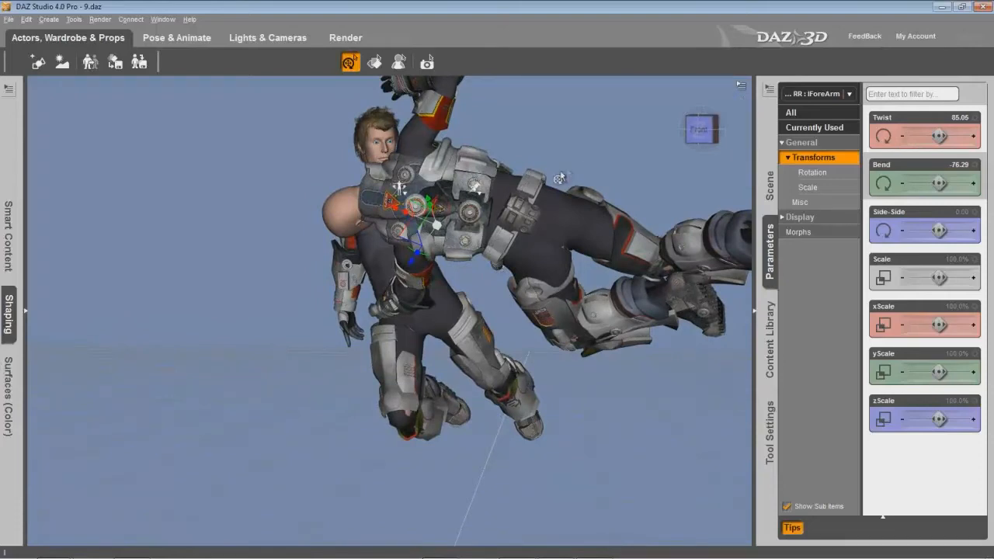
# - Examine how the two figures meet from several angles, in Front View and in Perspective View
pyautogui.moveTo(403, 190); pyautogui.dragTo(303, 333, button='middle')
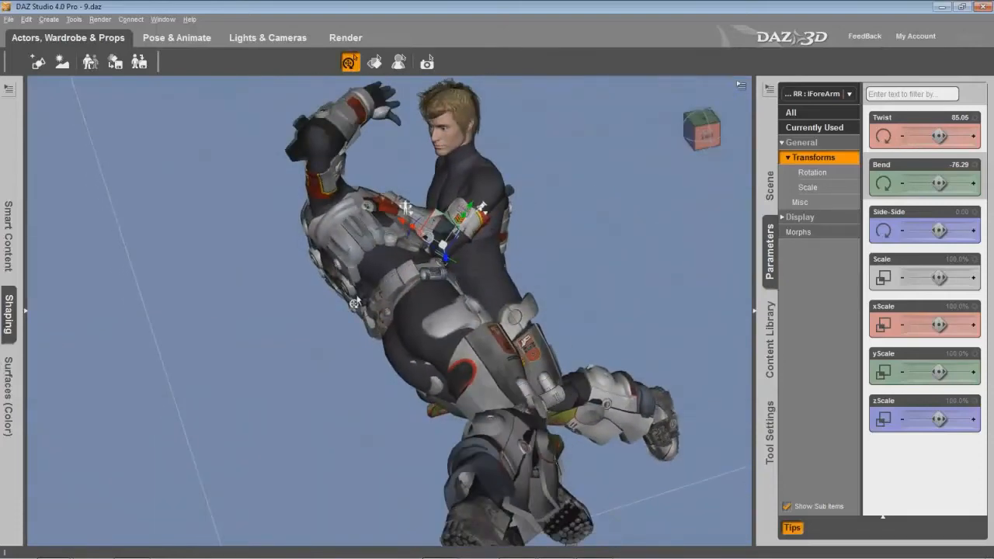
pyautogui.click(703, 132)
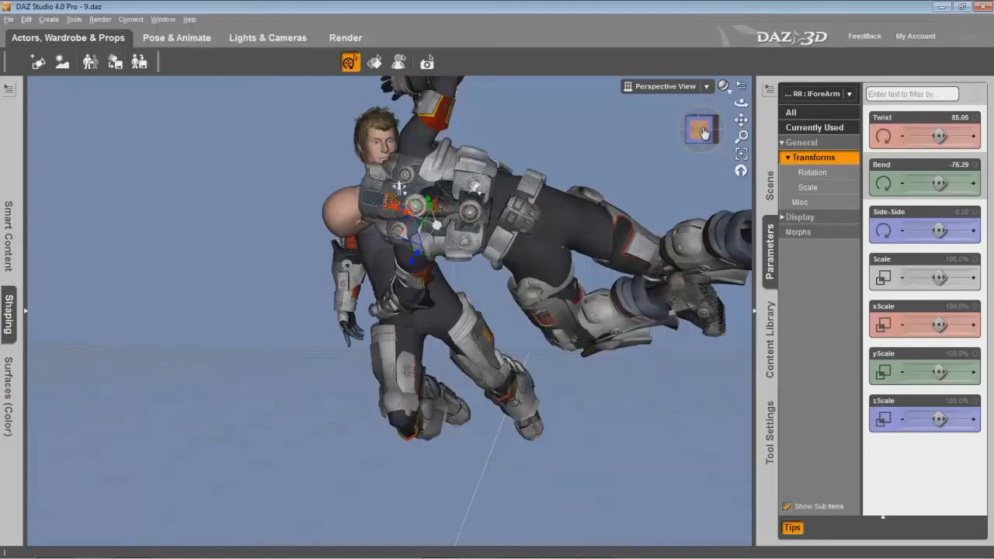
pyautogui.click(703, 132)
pyautogui.click(704, 87)
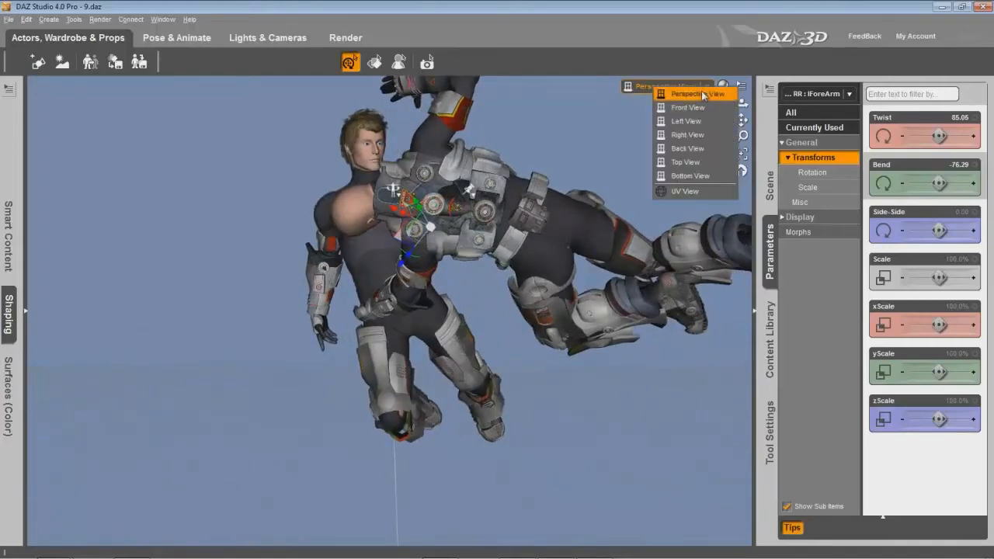
pyautogui.click(701, 112)
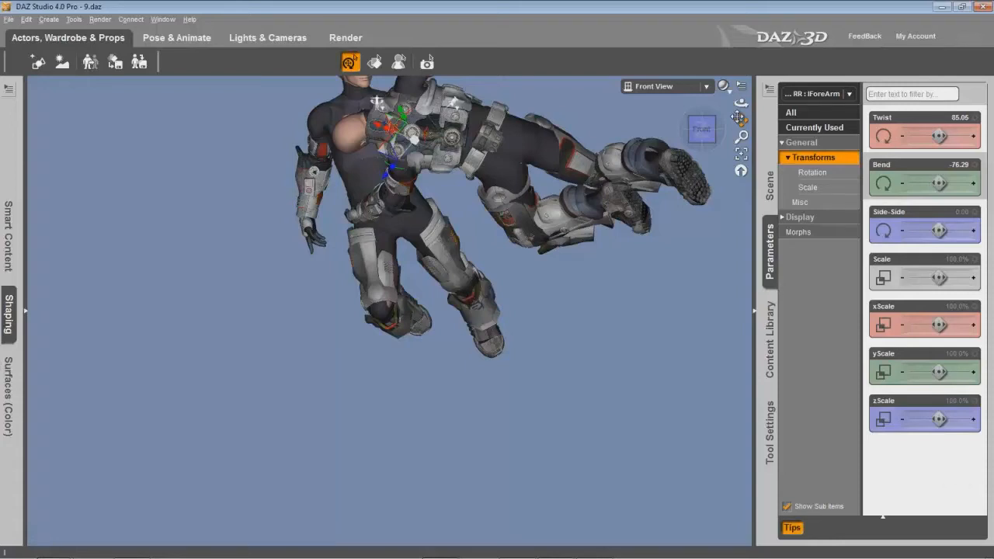
pyautogui.moveTo(738, 117); pyautogui.dragTo(738, 187)
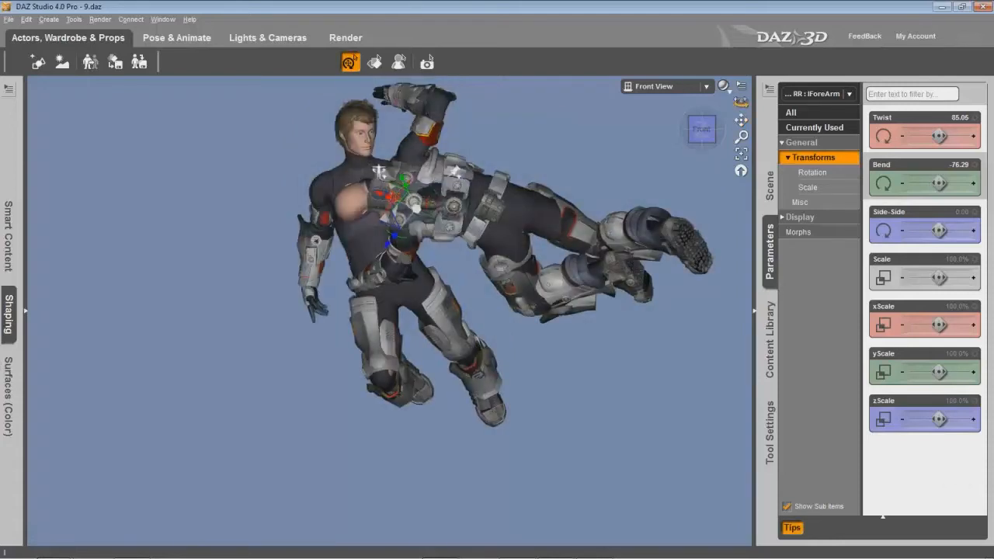
pyautogui.click(703, 86)
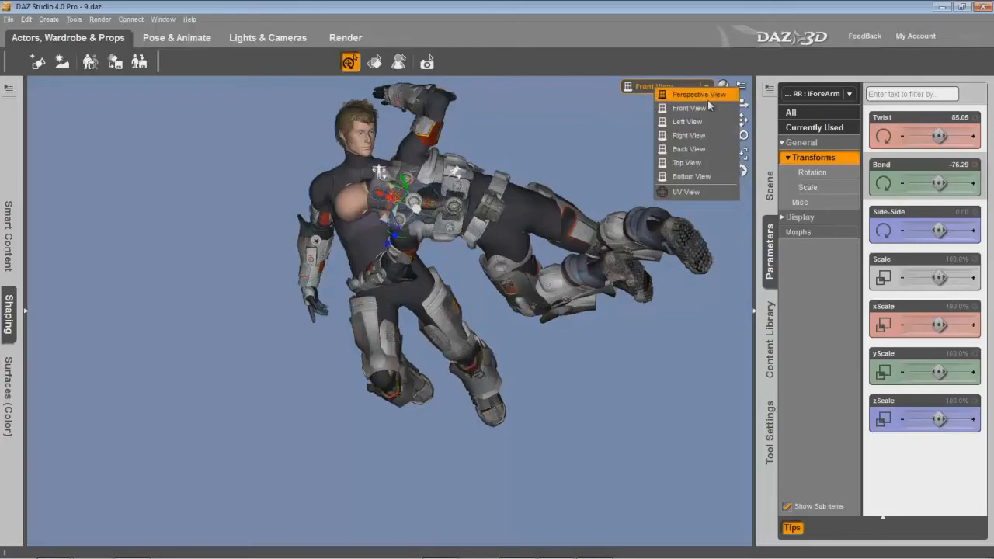
pyautogui.click(707, 98)
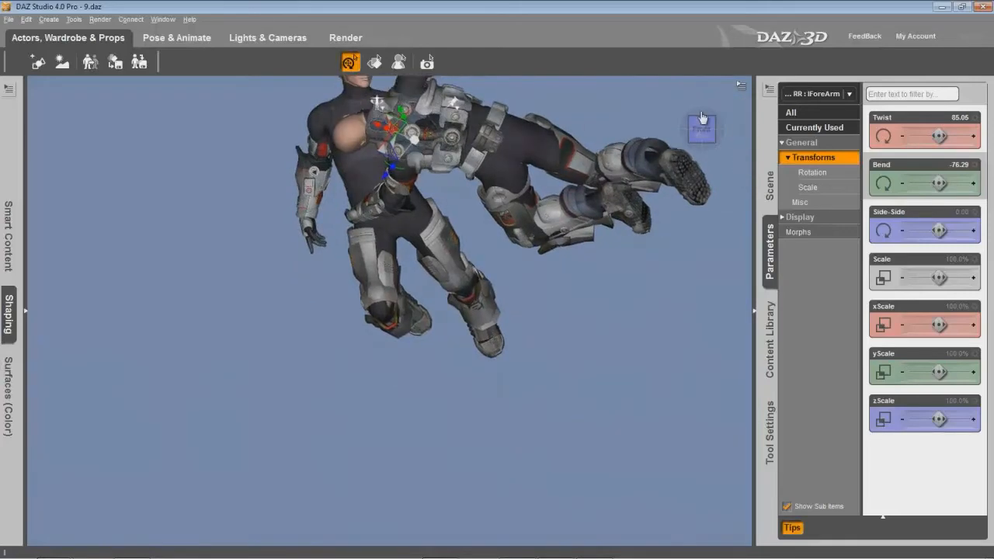
pyautogui.moveTo(742, 103); pyautogui.dragTo(699, 78)
pyautogui.scroll(8, 741, 103)
pyautogui.moveTo(939, 184); pyautogui.dragTo(932, 184)
pyautogui.click(469, 369)
pyautogui.moveTo(939, 230); pyautogui.dragTo(932, 231)
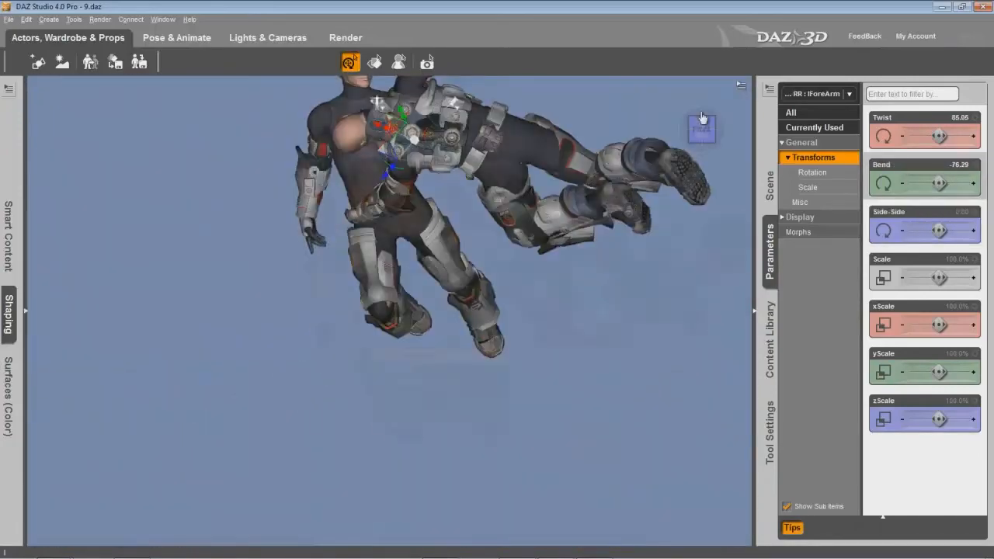
# - Select the whole Michael 3 RR figure and tilt it to an xrot of 3.15
pyautogui.rightClick(383, 262)
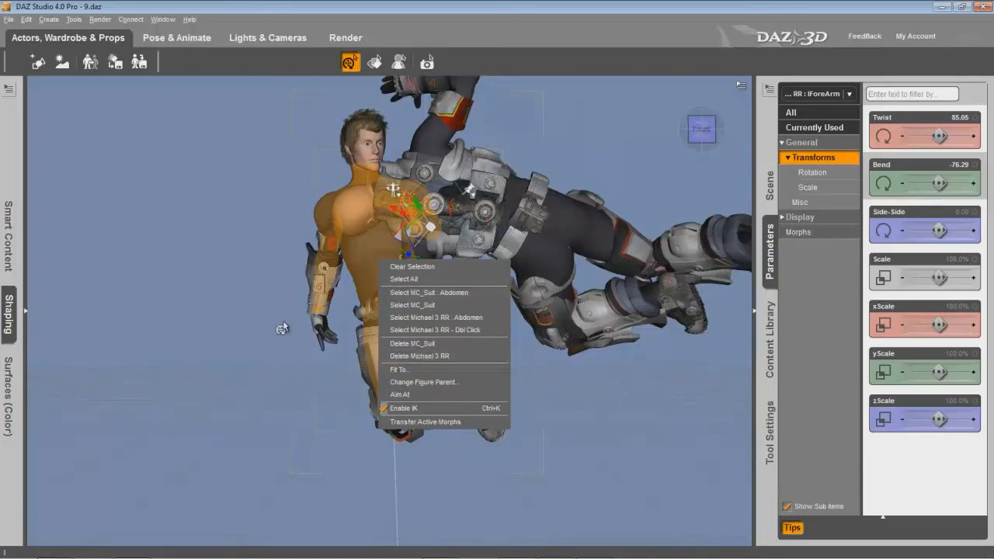
pyautogui.click(466, 329)
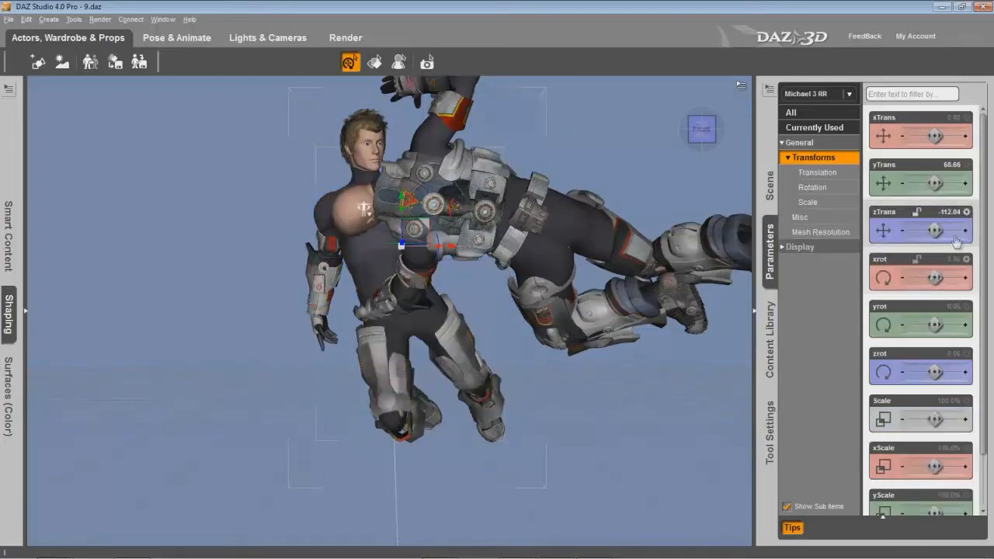
pyautogui.moveTo(935, 278); pyautogui.dragTo(932, 277)
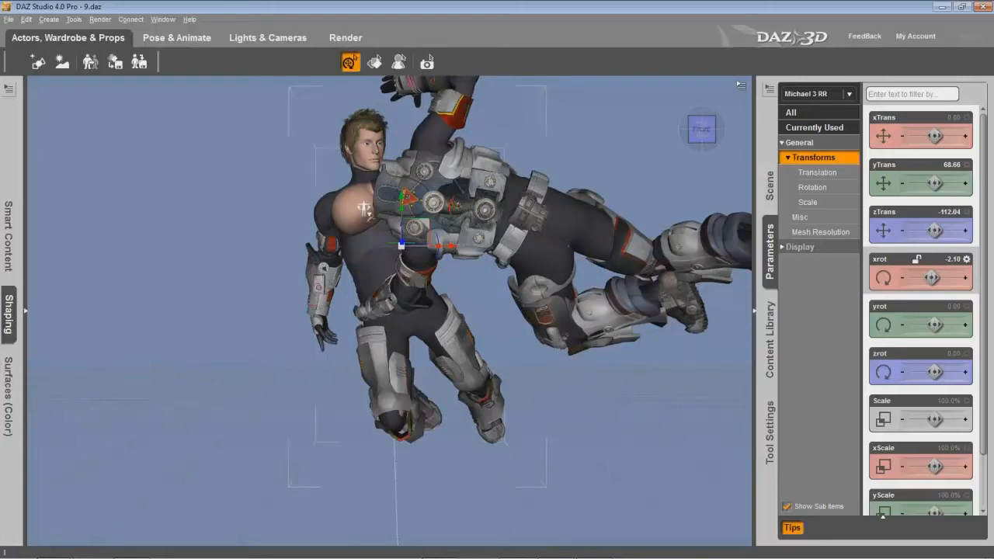
pyautogui.moveTo(365, 209); pyautogui.dragTo(364, 209, button='middle')
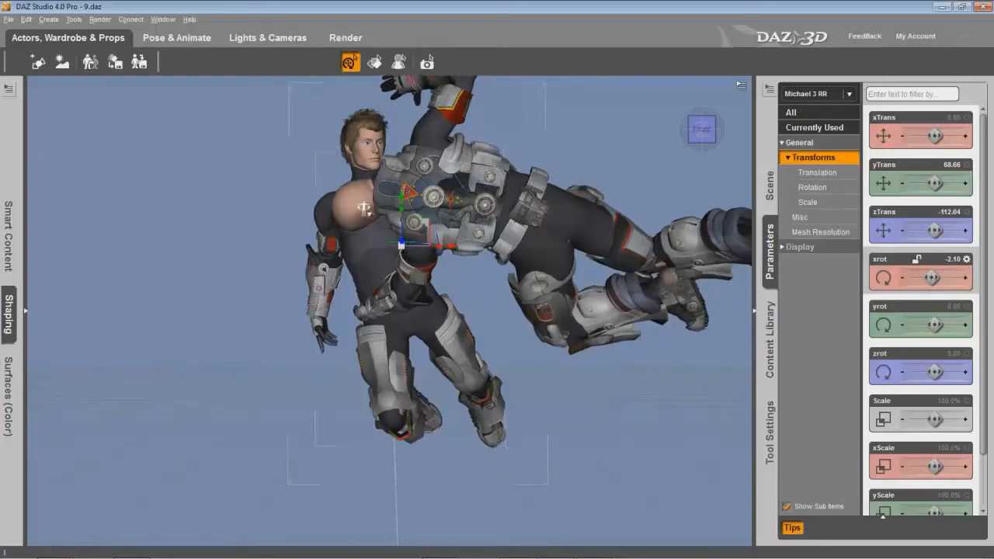
pyautogui.moveTo(364, 208); pyautogui.dragTo(364, 209)
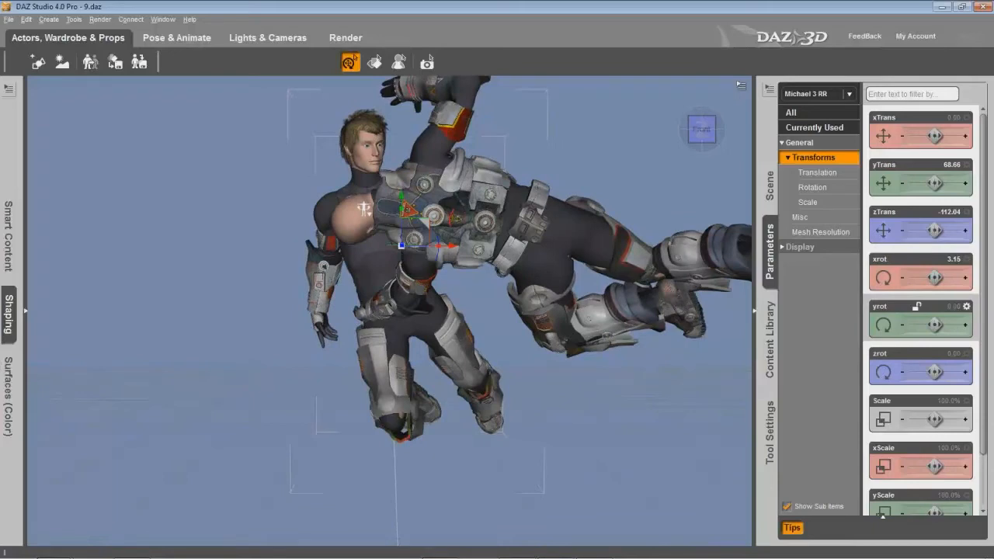
pyautogui.moveTo(364, 208); pyautogui.dragTo(363, 208)
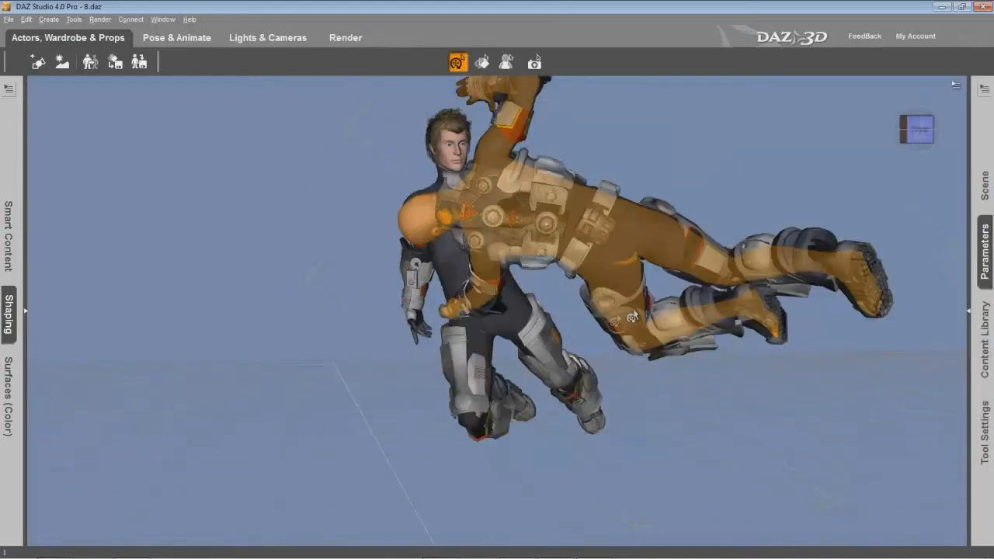
# - Open the saved scene 8.daz
pyautogui.click(8, 18)
pyautogui.click(44, 49)
pyautogui.scroll(-4, 257, 201)
pyautogui.doubleClick(271, 255)
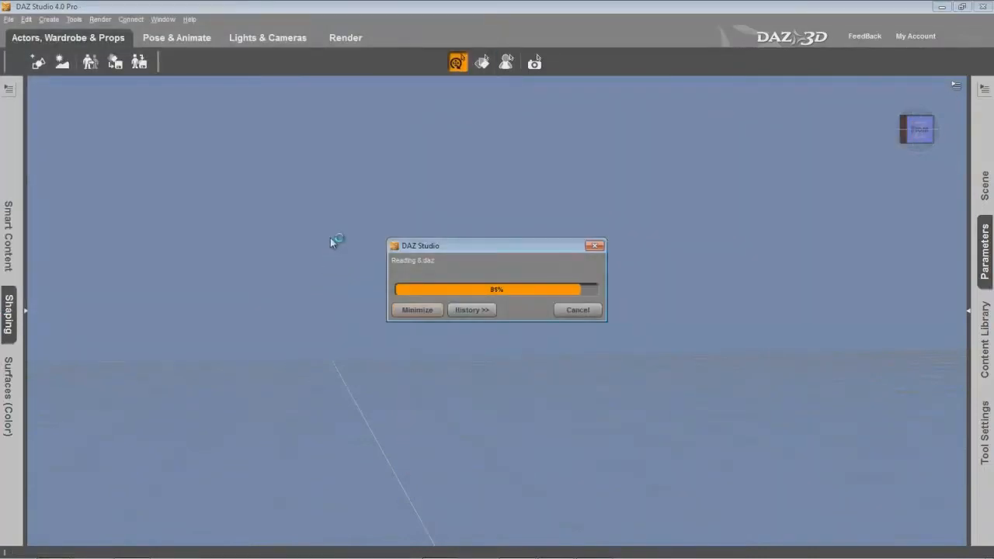
# - Browse the !DAZ's David pose folder, repose the blond Michael 3 RR figure and set its xrot to 31.50, yrot to -19.16 and zrot to -65.01
pyautogui.moveTo(917, 129); pyautogui.dragTo(811, 167)
pyautogui.click(968, 312)
pyautogui.click(769, 340)
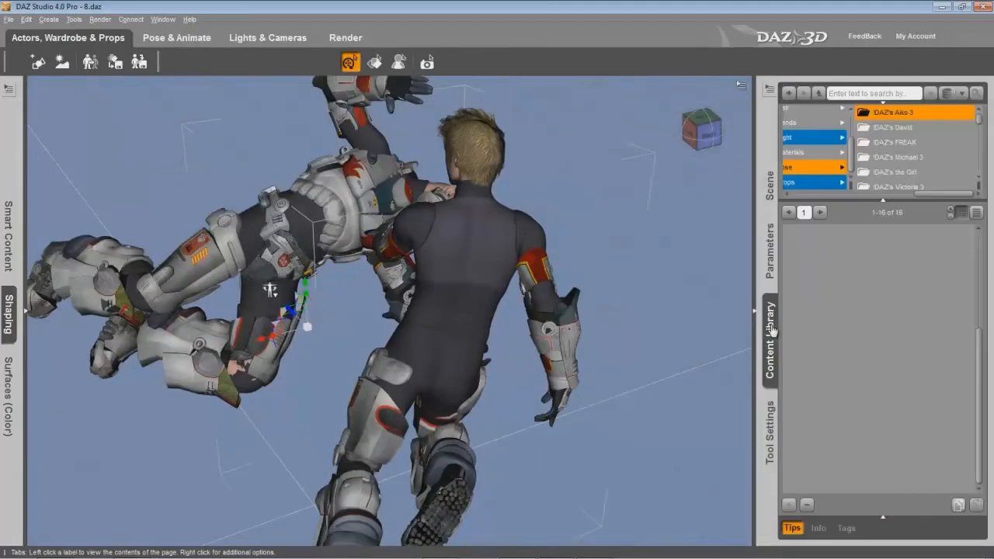
pyautogui.click(923, 126)
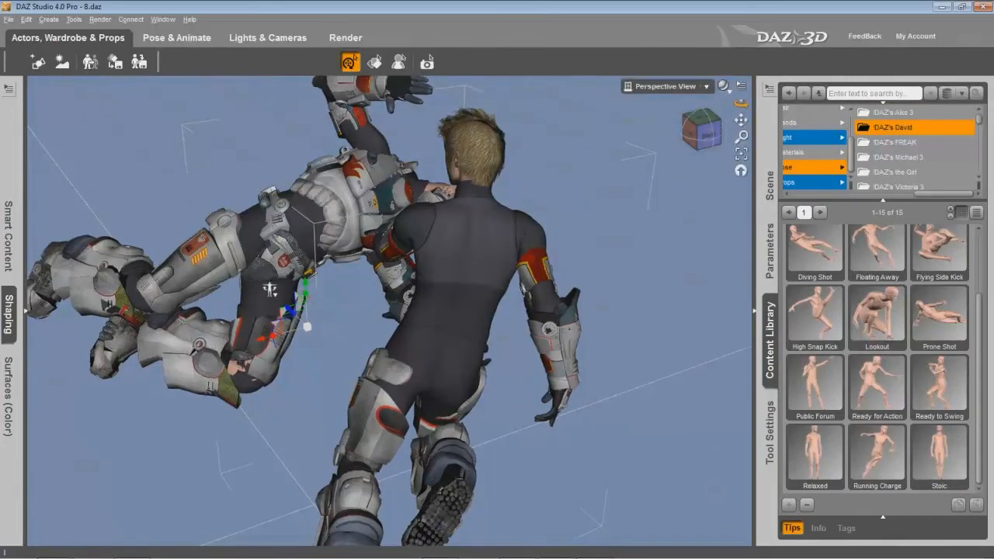
pyautogui.moveTo(741, 114); pyautogui.dragTo(473, 237)
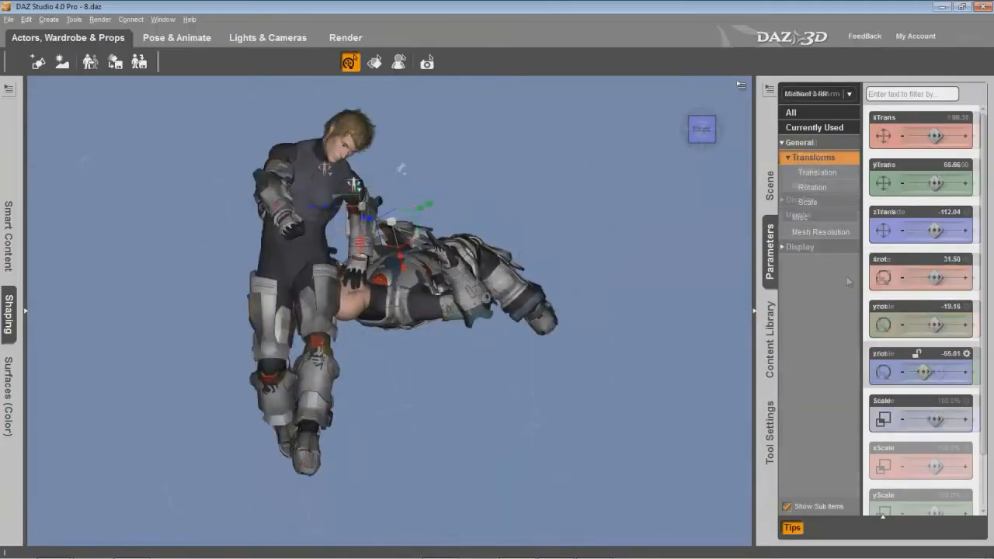
pyautogui.rightClick(306, 244)
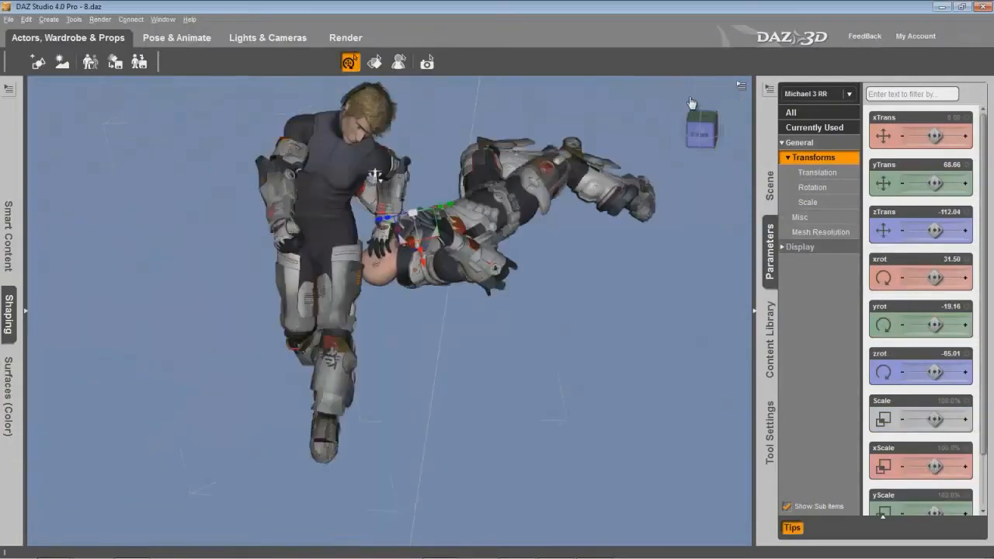
pyautogui.click(619, 174)
# - Set the Twist of the blond figure's left forearm to 126.46 so its hand meets the bald figure's head
pyautogui.moveTo(742, 103); pyautogui.dragTo(676, 109)
pyautogui.click(340, 215)
pyautogui.moveTo(935, 137); pyautogui.dragTo(949, 138)
pyautogui.moveTo(742, 103); pyautogui.dragTo(680, 87)
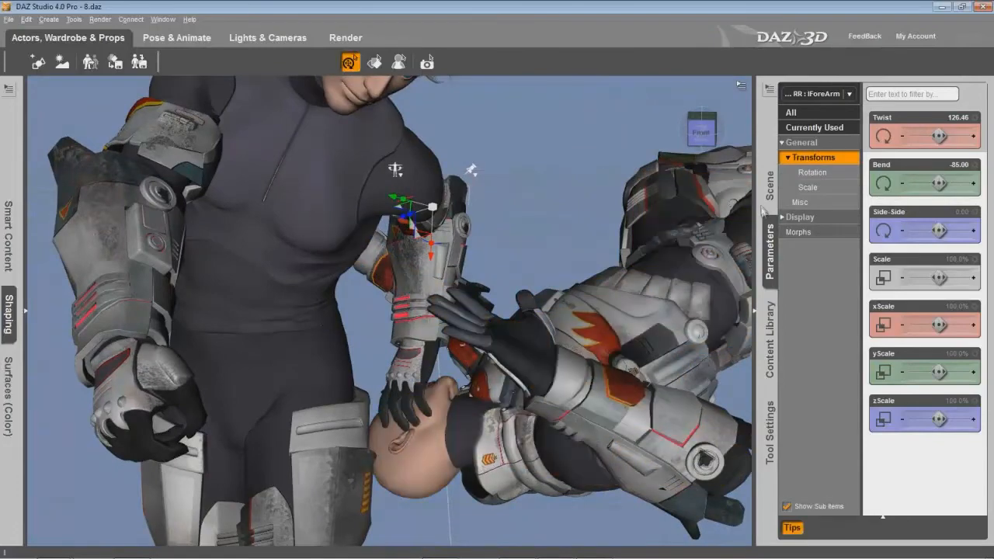
pyautogui.scroll(-5, 593, 199)
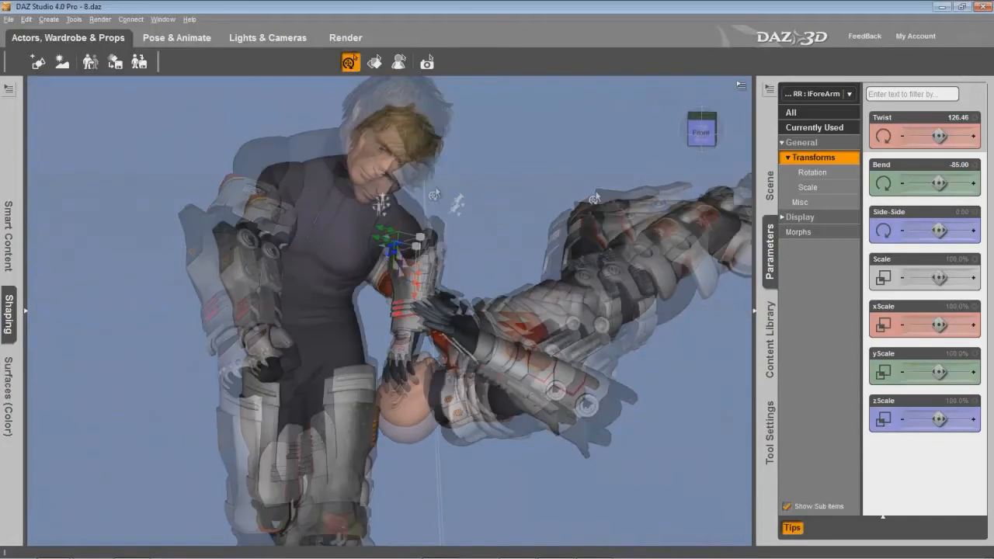
# - Load the saved scenes 7 and 9 from My Library into the current scene
pyautogui.click(414, 173)
pyautogui.moveTo(741, 104); pyautogui.dragTo(673, 107)
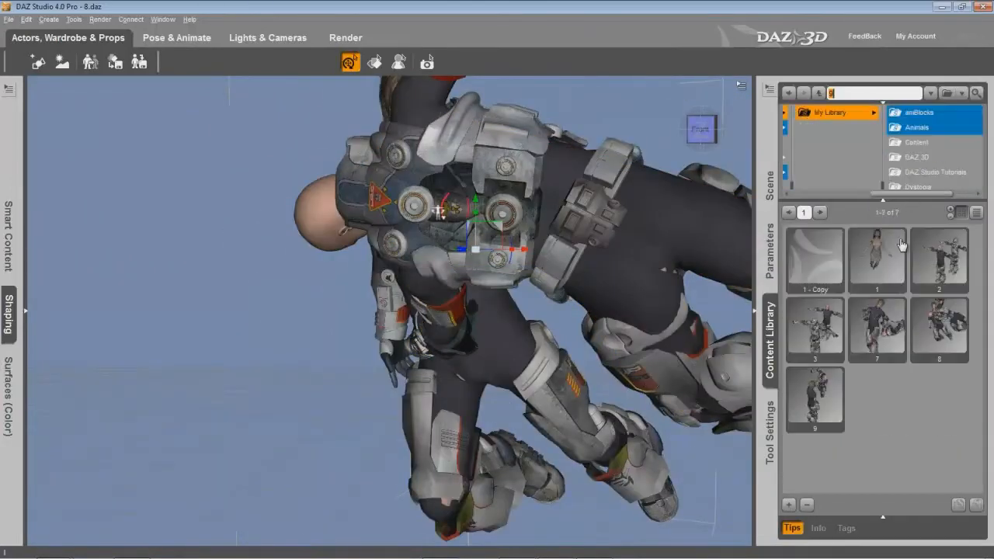
pyautogui.doubleClick(879, 328)
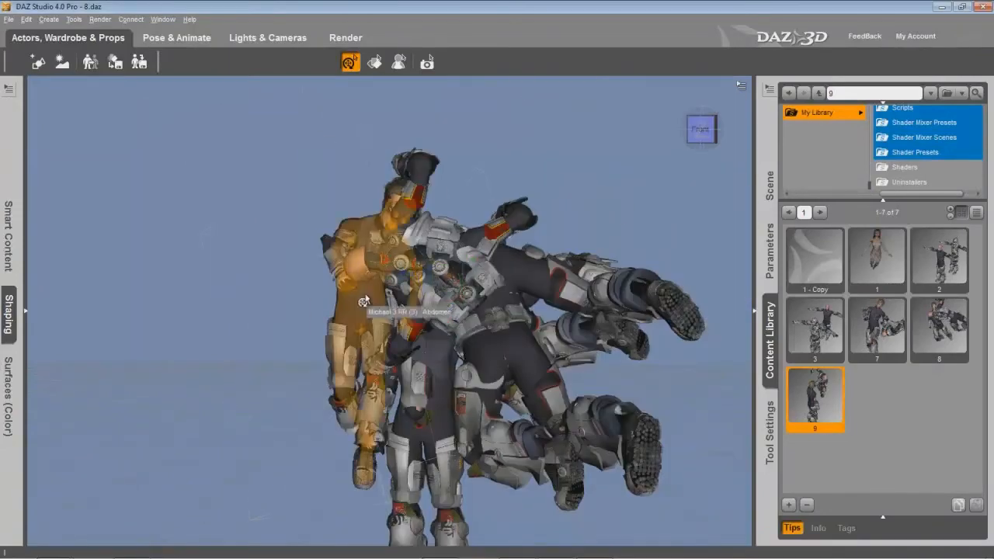
# - Move the Michael 3 RR (3) pair away from the other pairs and inspect the layout from another view and in Perspective View
pyautogui.moveTo(364, 301); pyautogui.dragTo(325, 247)
pyautogui.click(705, 86)
pyautogui.click(705, 118)
pyautogui.click(706, 86)
pyautogui.click(708, 96)
pyautogui.moveTo(741, 102); pyautogui.dragTo(606, 132)
# - Select one of the overlapping pairs by its whole figure and raise it above the other pair
pyautogui.rightClick(382, 278)
pyautogui.click(472, 369)
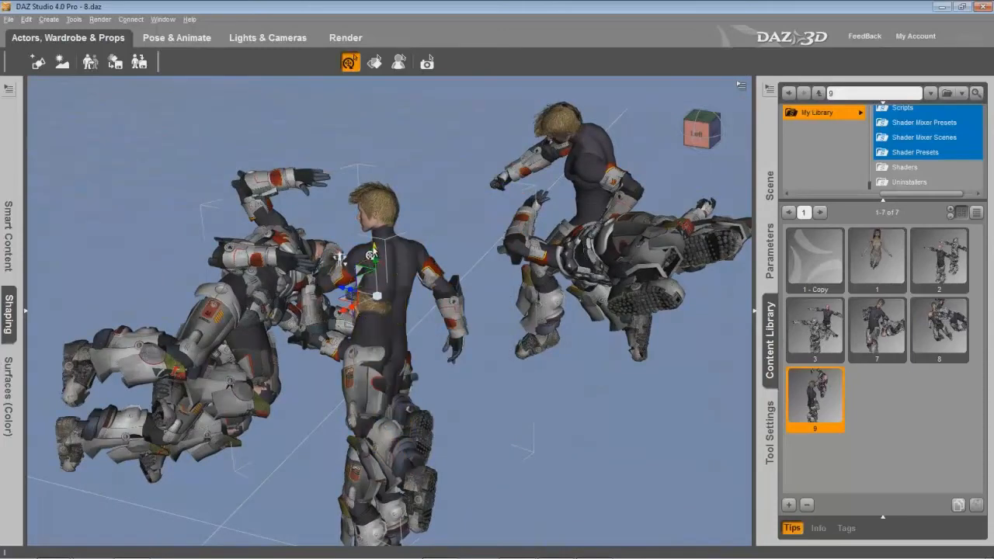
pyautogui.moveTo(372, 247); pyautogui.dragTo(365, 48)
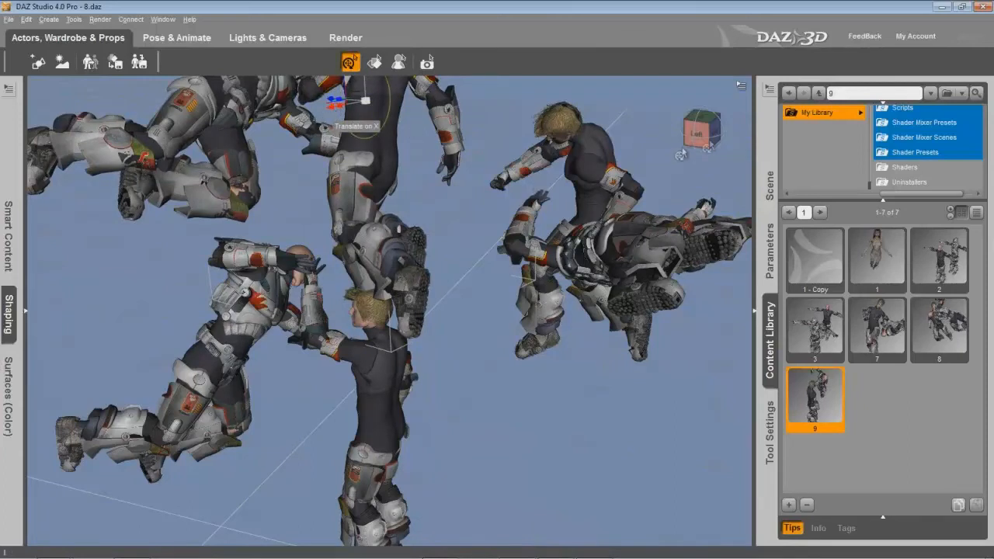
# - Select the whole Michael 3 RR (3) figure and move its pair closer to the other pairs
pyautogui.moveTo(741, 106)
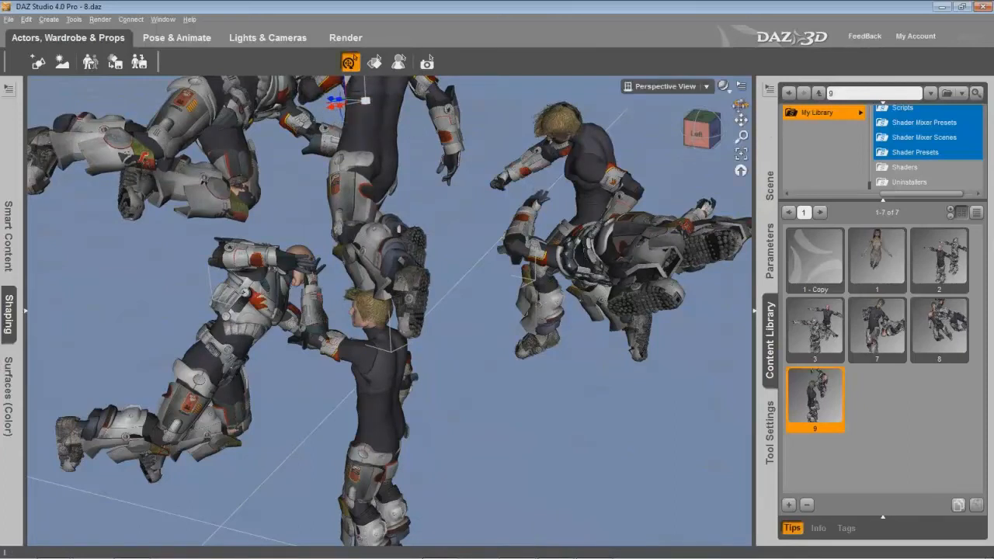
pyautogui.moveTo(741, 104); pyautogui.dragTo(338, 285)
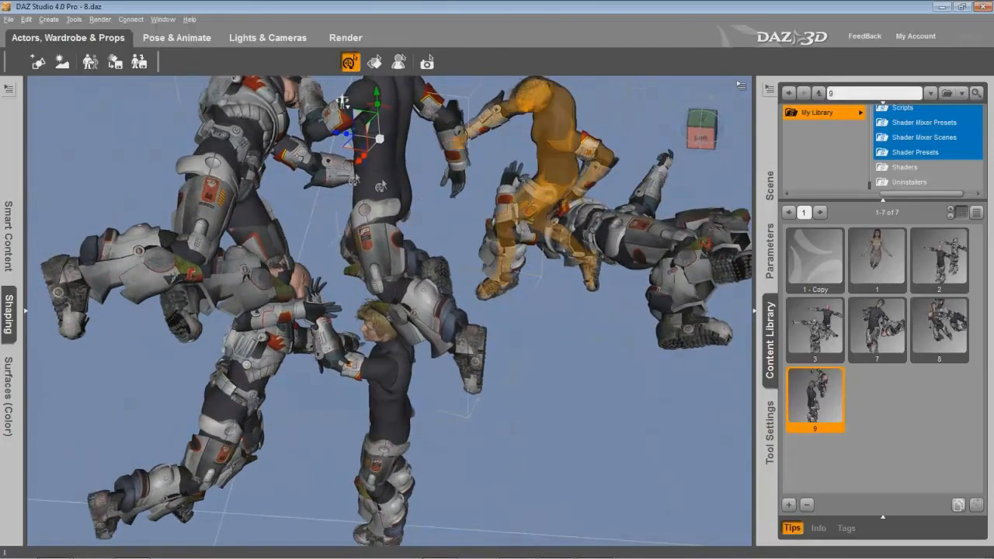
pyautogui.rightClick(566, 166)
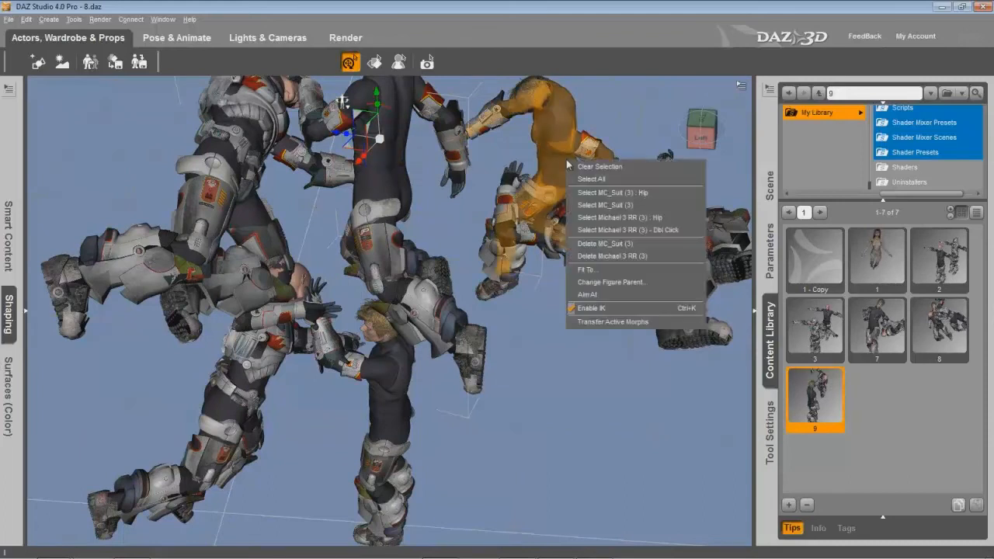
pyautogui.click(643, 235)
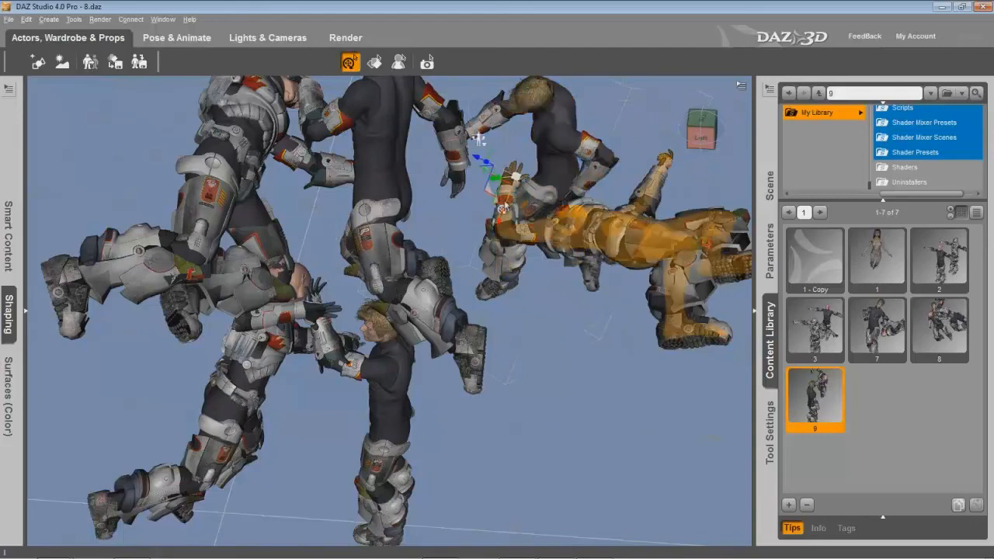
# - Examine the overlap between the three pairs in Left View
pyautogui.click(668, 86)
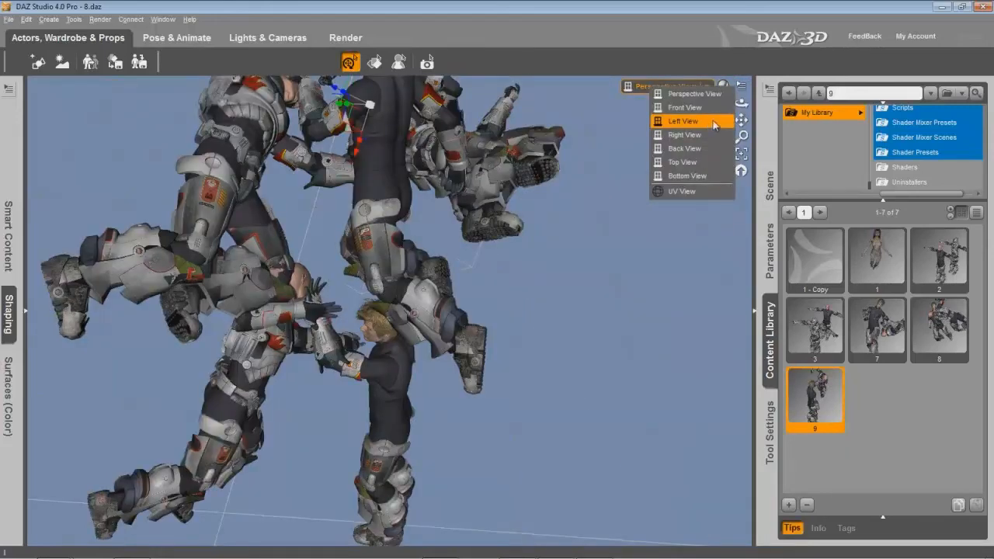
pyautogui.click(704, 124)
pyautogui.click(668, 87)
pyautogui.click(703, 123)
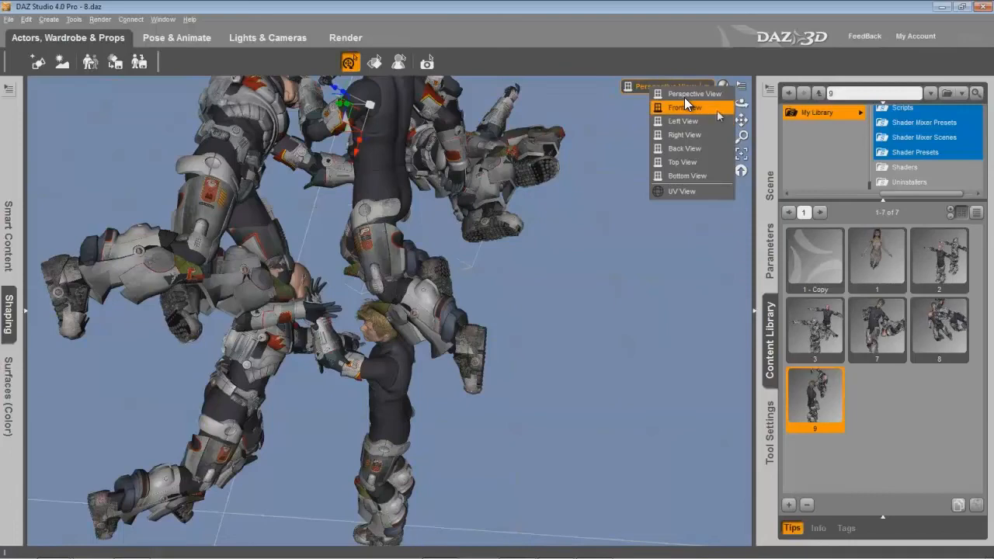
pyautogui.click(717, 124)
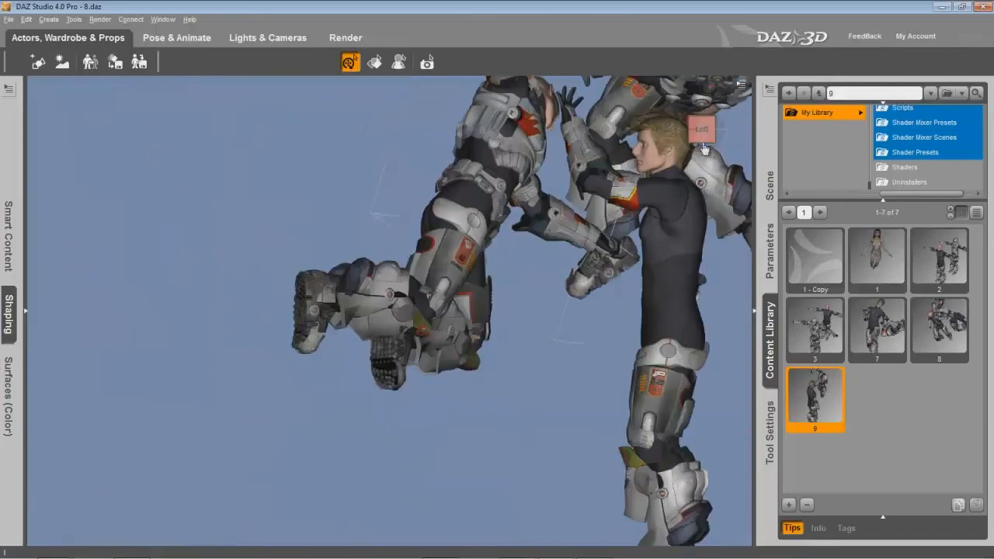
pyautogui.scroll(2, 618, 237)
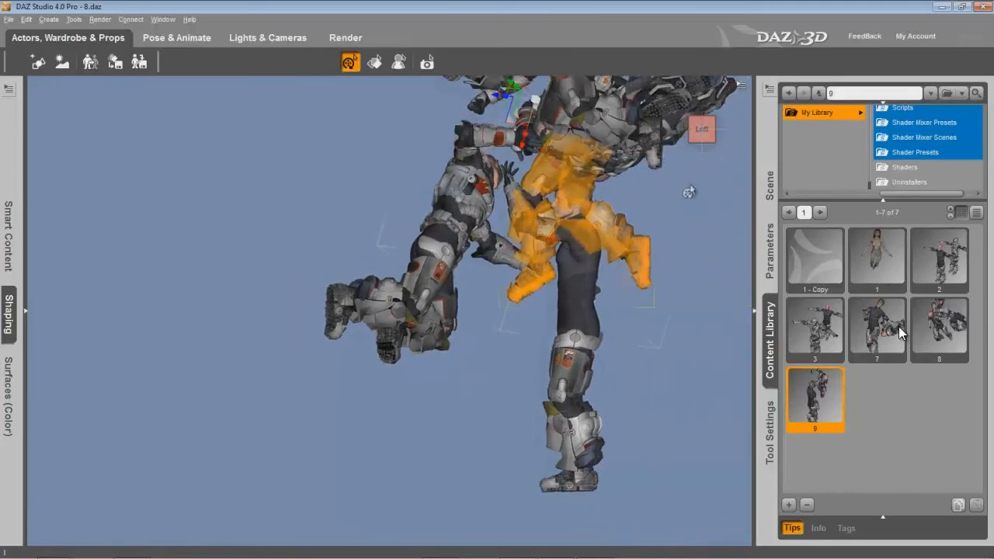
pyautogui.moveTo(741, 120); pyautogui.dragTo(412, 142)
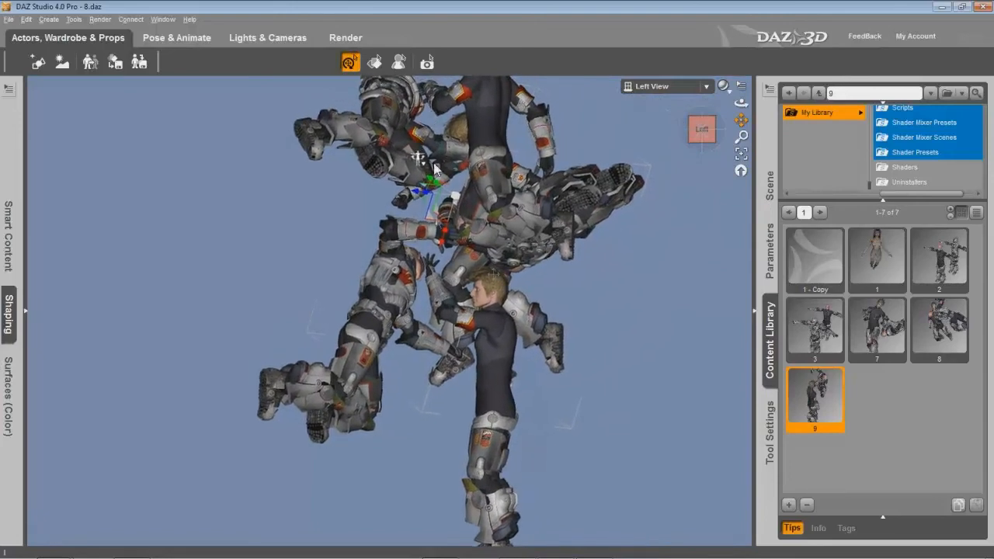
# - In Front View, spread the overlapping pairs apart so all three pairs are clear of one another, and frame them together
pyautogui.click(703, 86)
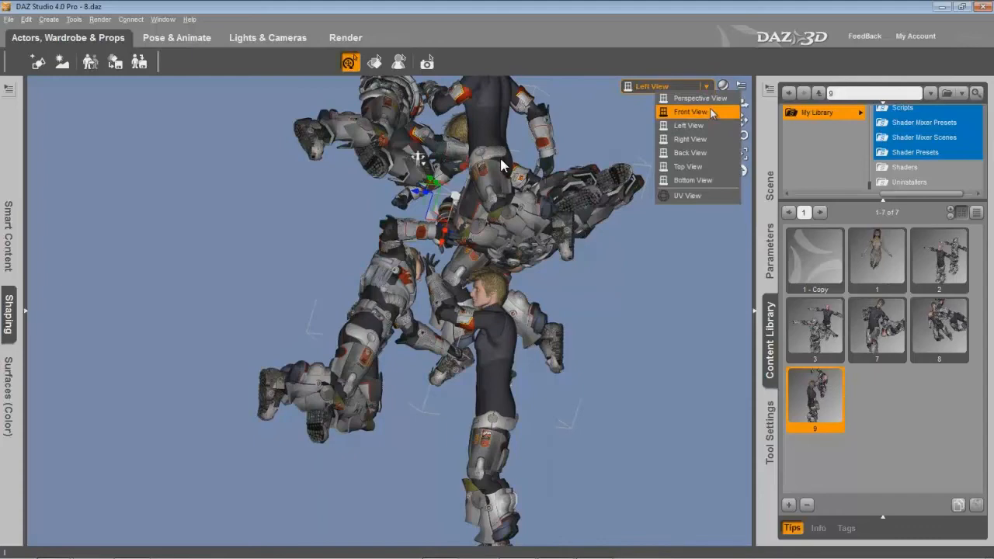
pyautogui.click(690, 112)
pyautogui.scroll(-6, 464, 199)
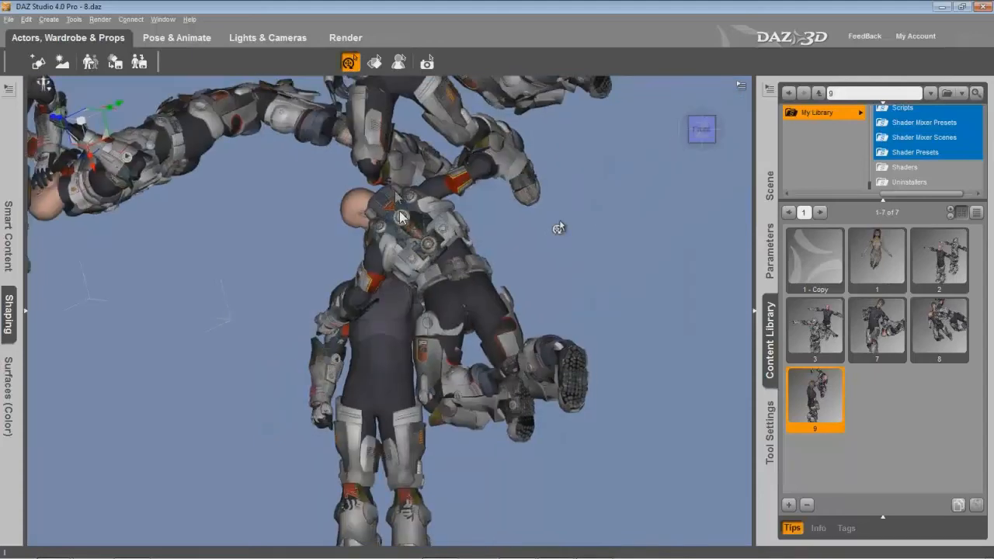
pyautogui.scroll(-6, 498, 225)
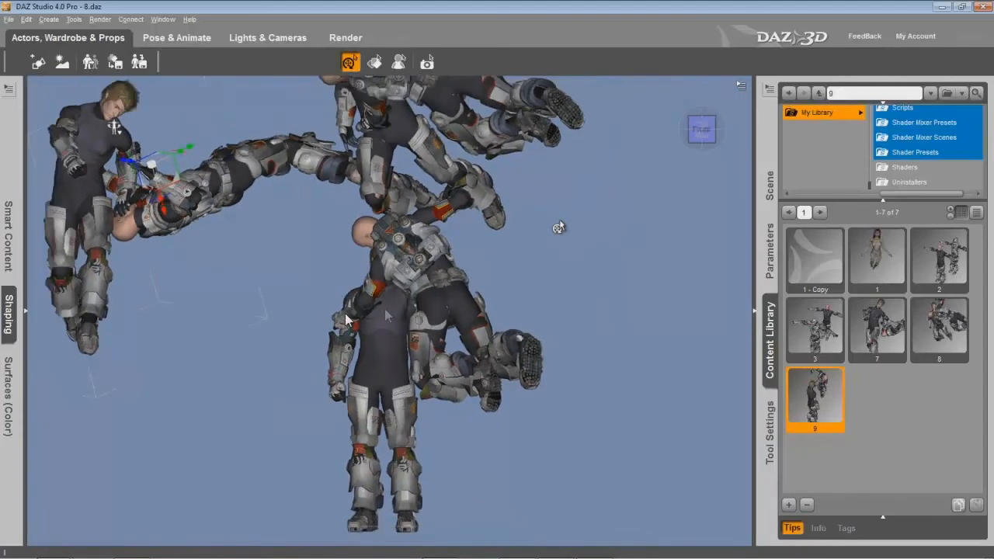
pyautogui.scroll(-4, 560, 227)
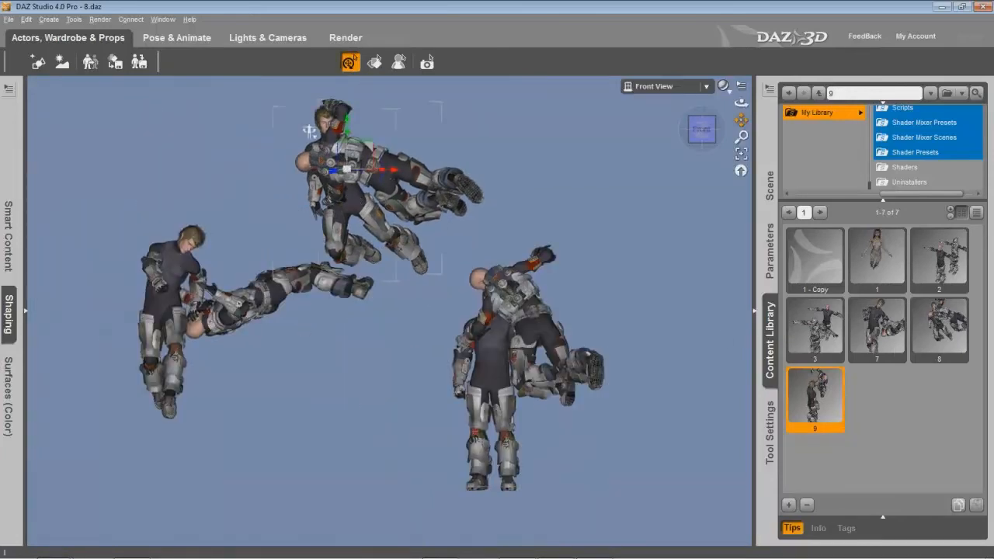
pyautogui.moveTo(741, 120); pyautogui.dragTo(765, 130)
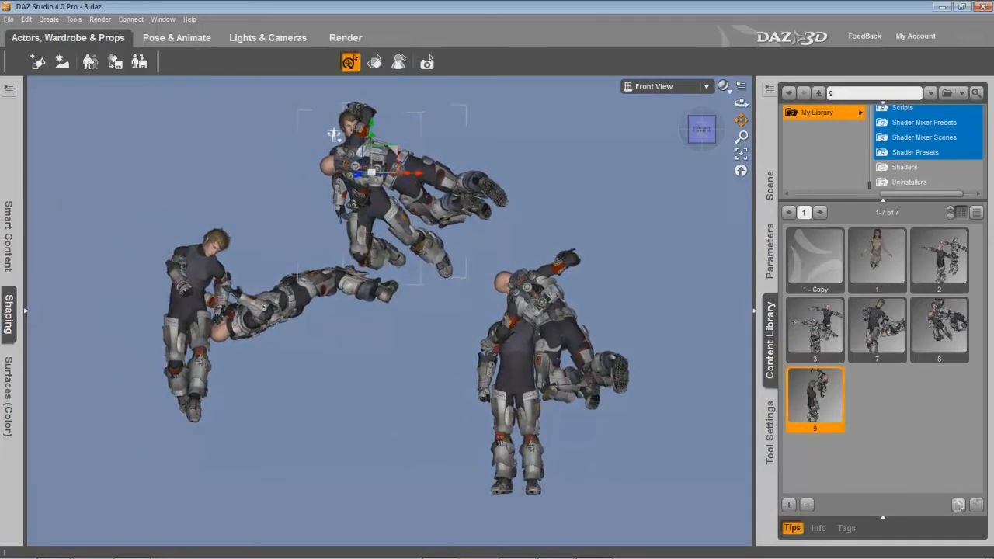